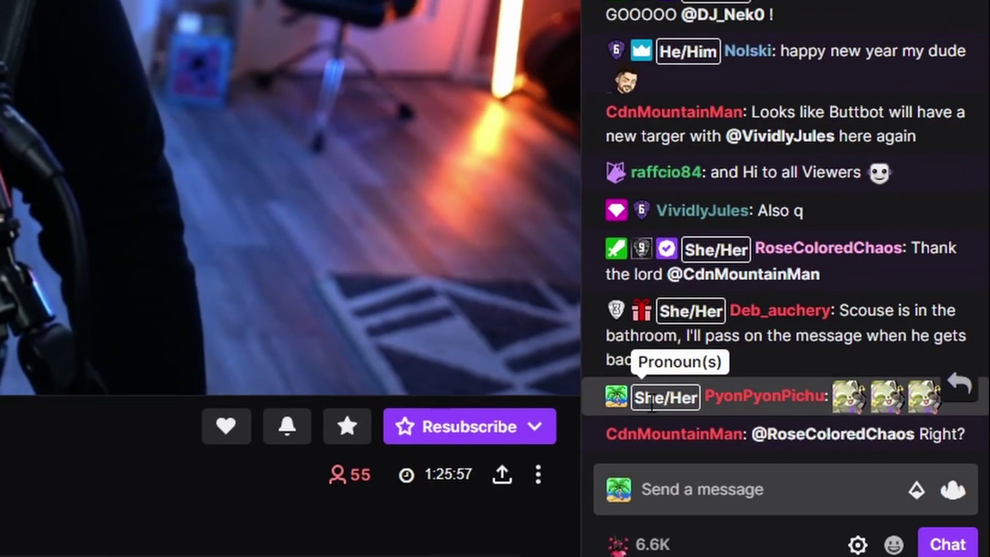
# Focus the Twitch chat message box and look over the followed-channels sidebar.
pyautogui.click(670, 489)
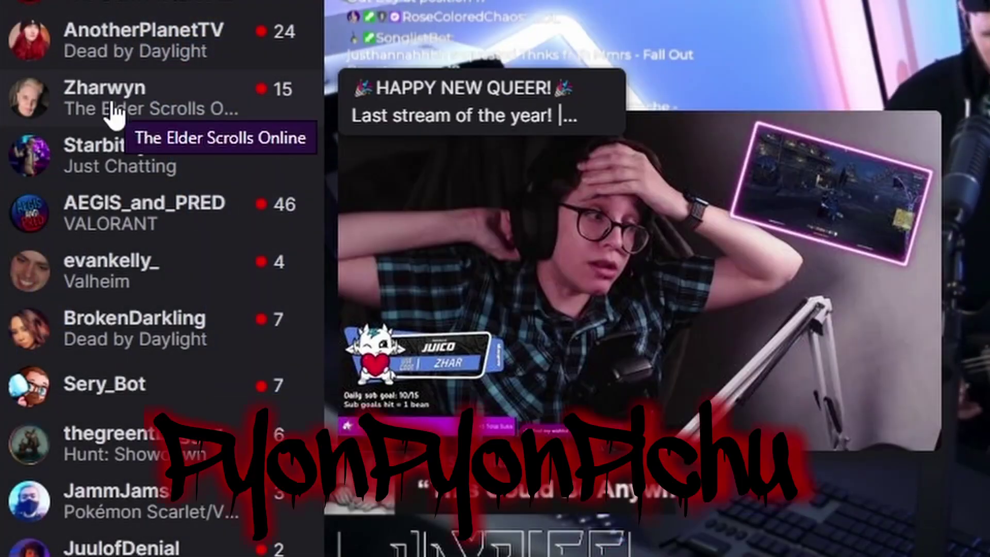
pyautogui.moveTo(104, 172)
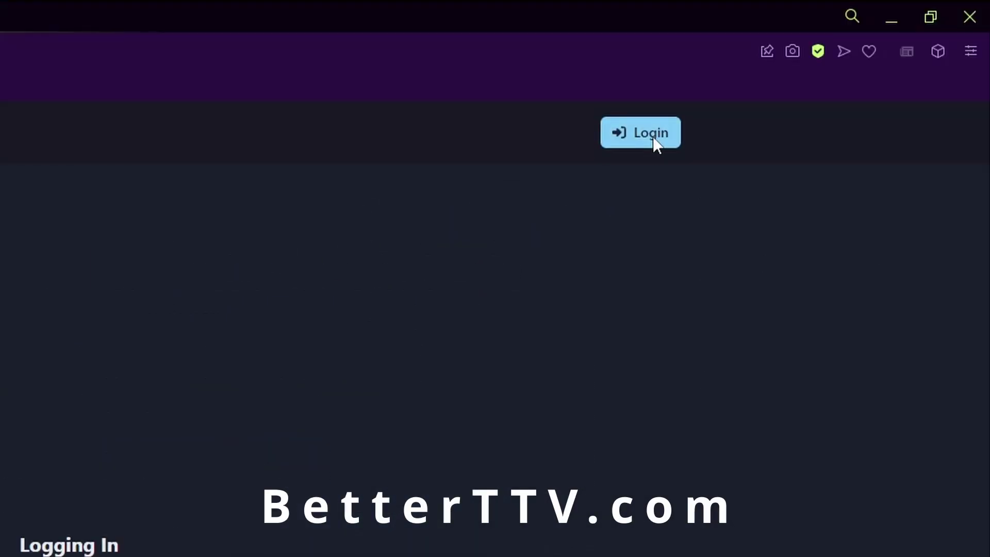
# Log in to BetterTTV with the saved Twitch account and authorize it.
pyautogui.click(654, 132)
pyautogui.click(482, 177)
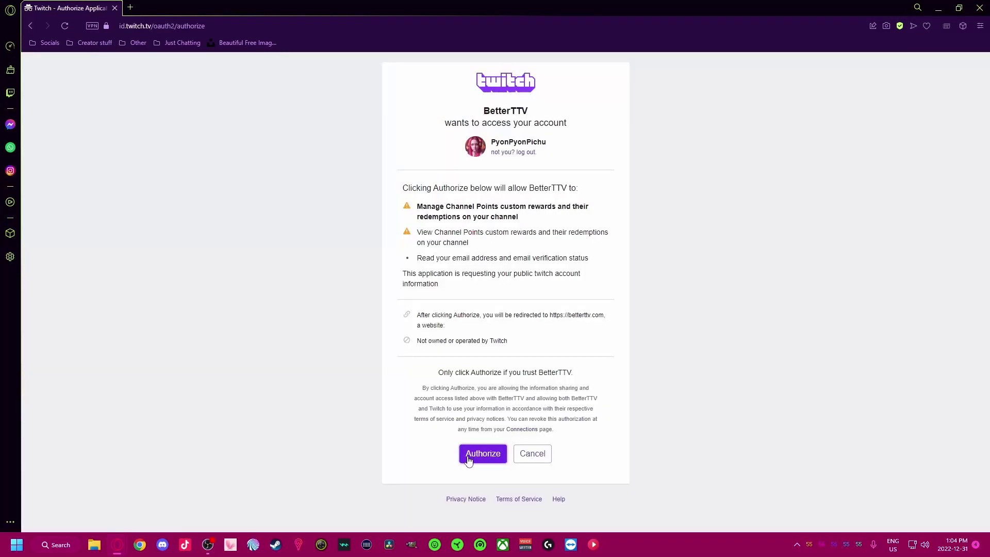
pyautogui.click(467, 457)
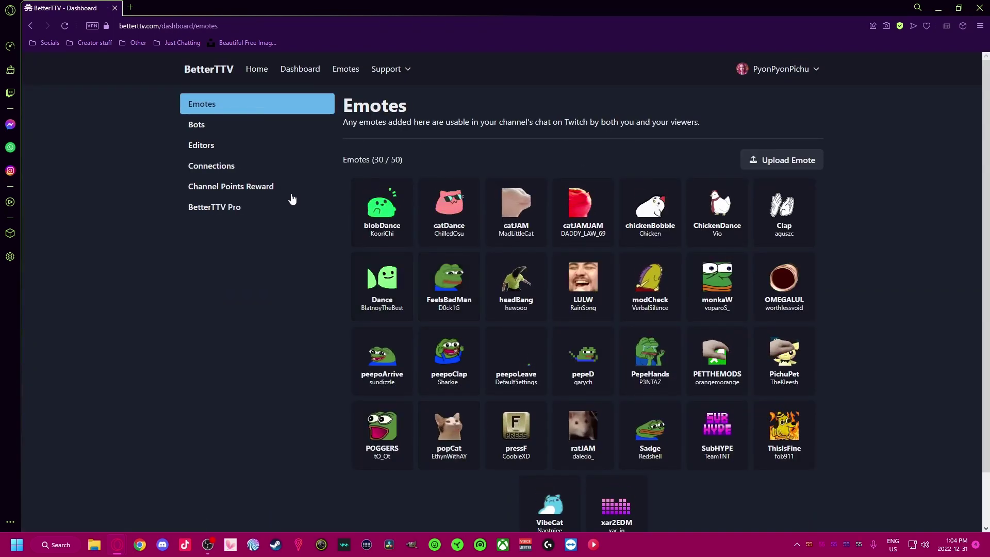
# Review the dashboard's Bots, Editors, Connections, Channel Points and Pro pages.
pyautogui.click(205, 127)
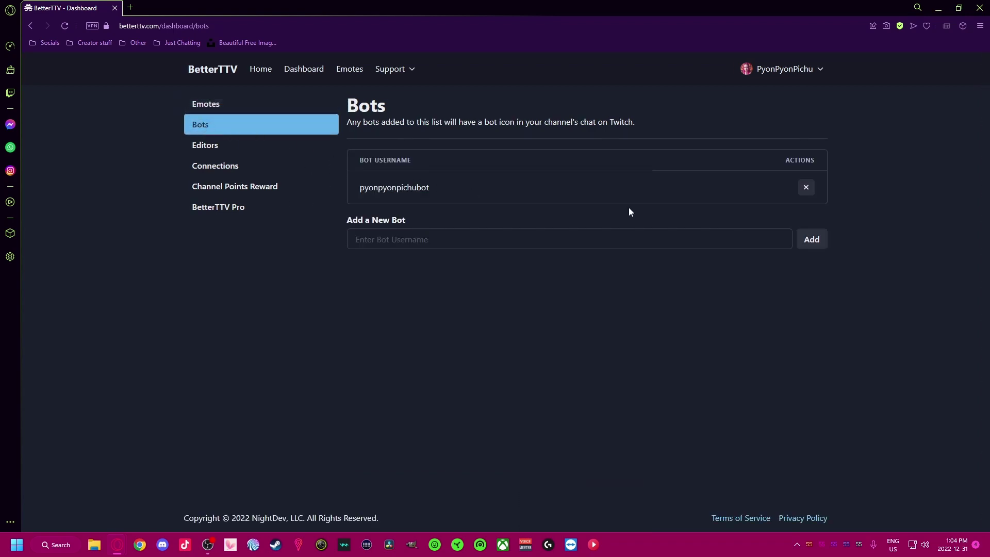
pyautogui.click(207, 143)
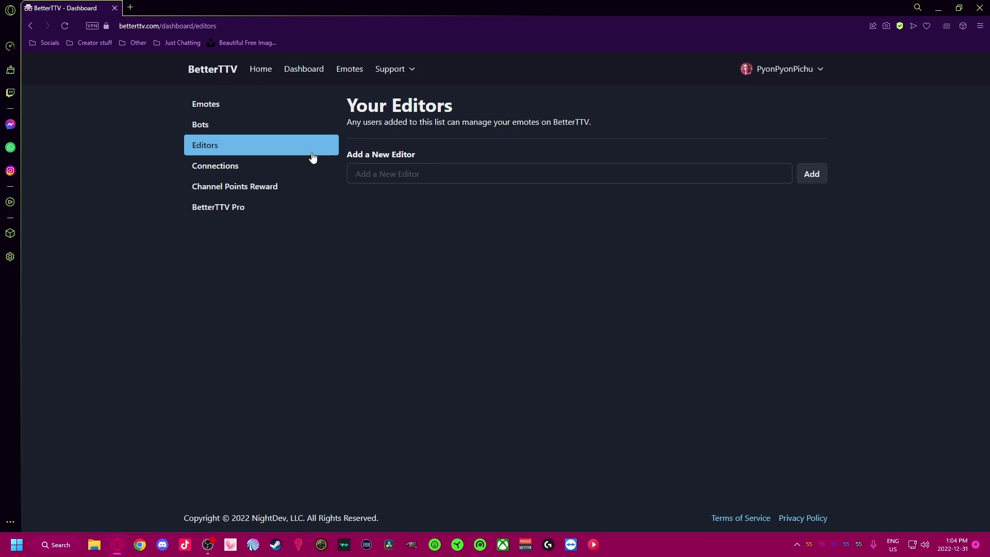
pyautogui.click(211, 168)
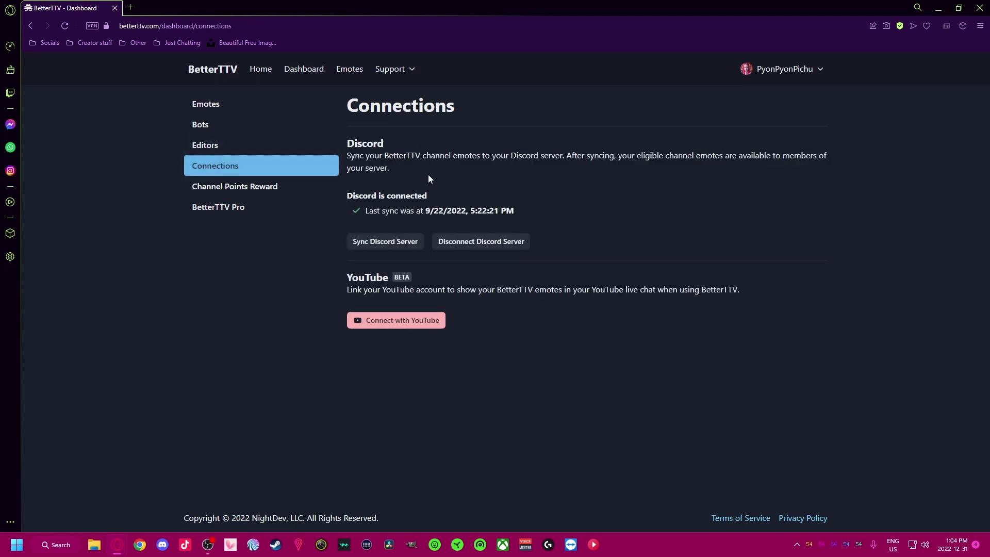
pyautogui.click(232, 189)
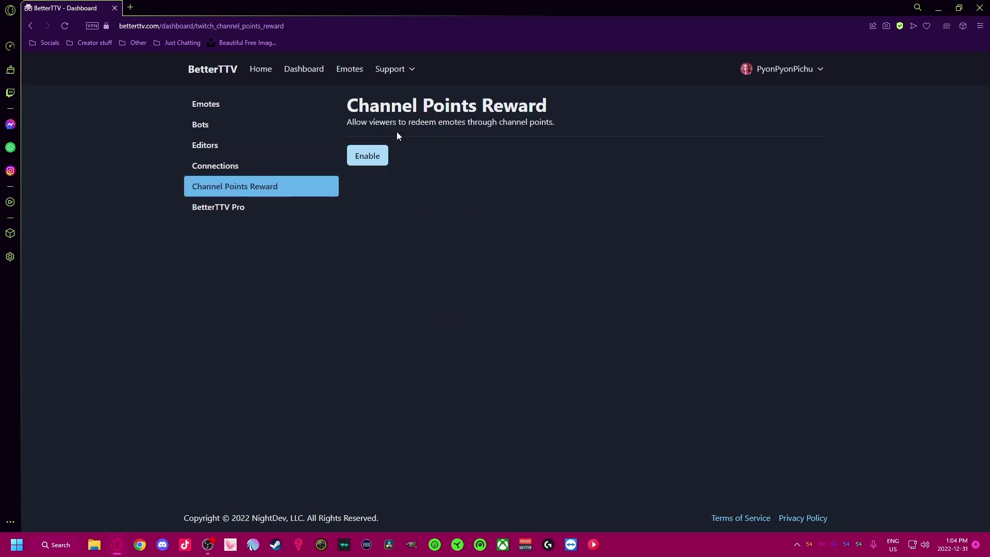
pyautogui.click(224, 211)
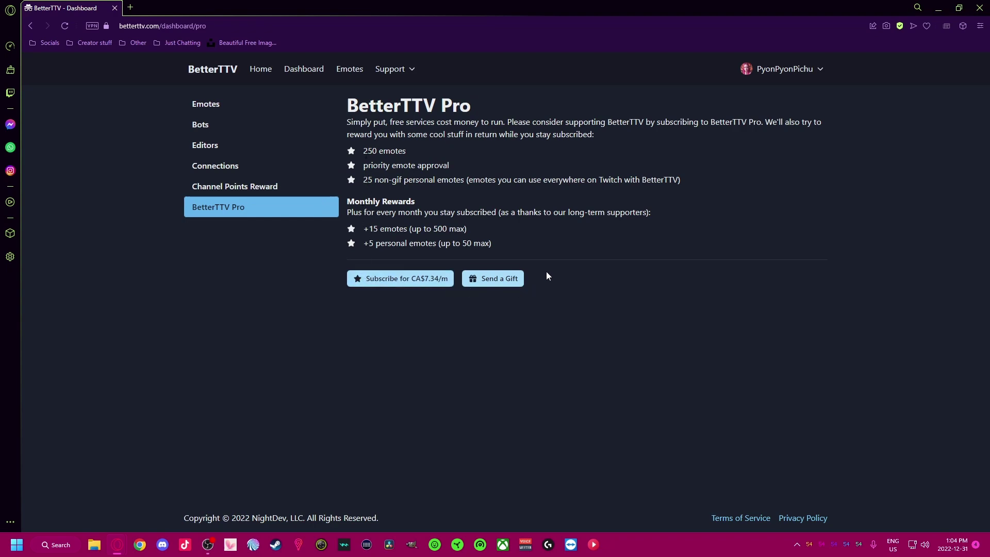
# Add monkaS from Top Emotes, bringing channel emotes to 31 of 50.
pyautogui.click(201, 110)
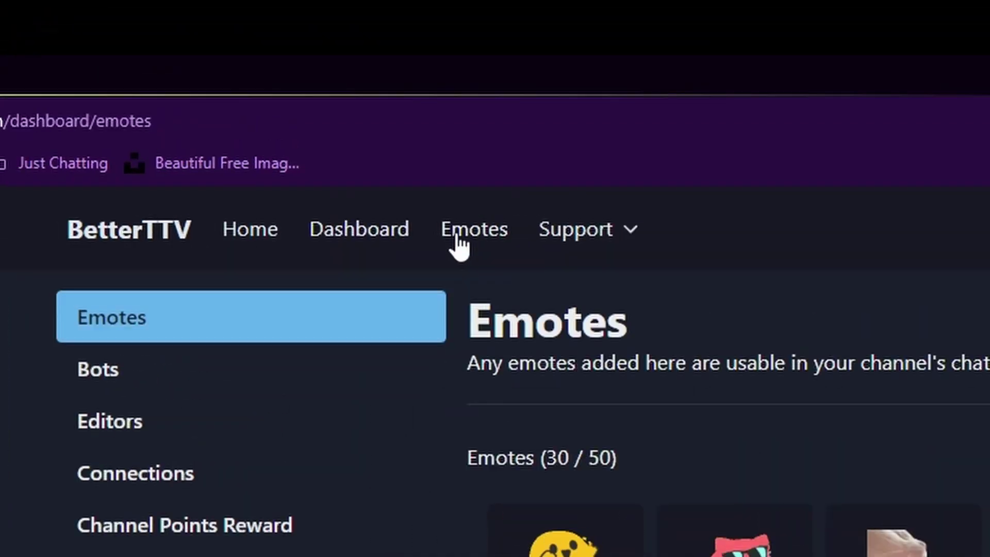
pyautogui.click(340, 75)
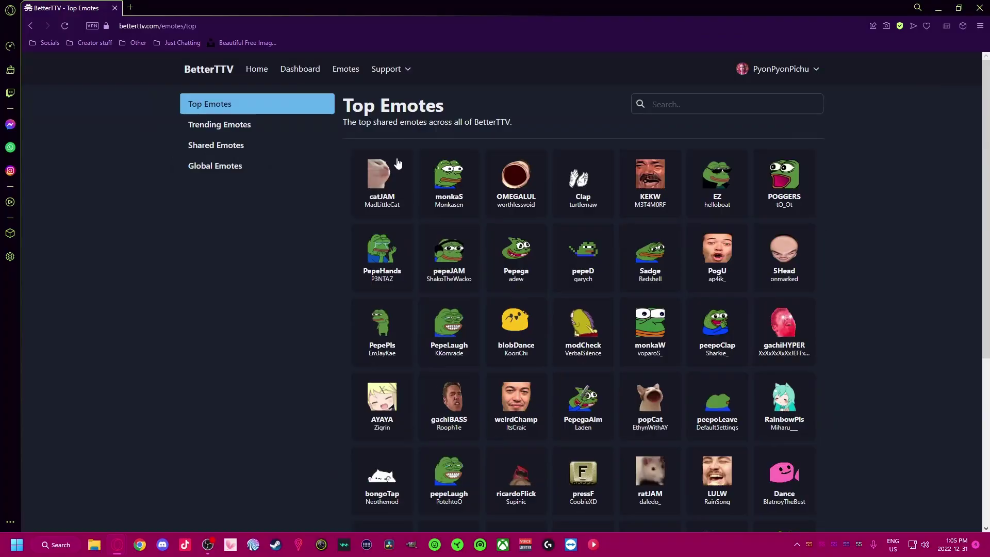
pyautogui.click(730, 536)
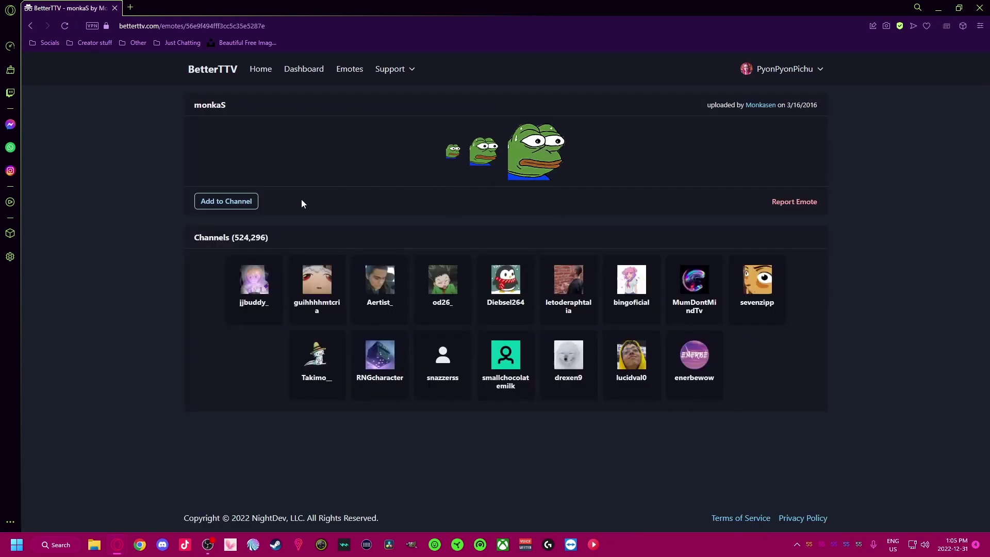
pyautogui.click(287, 71)
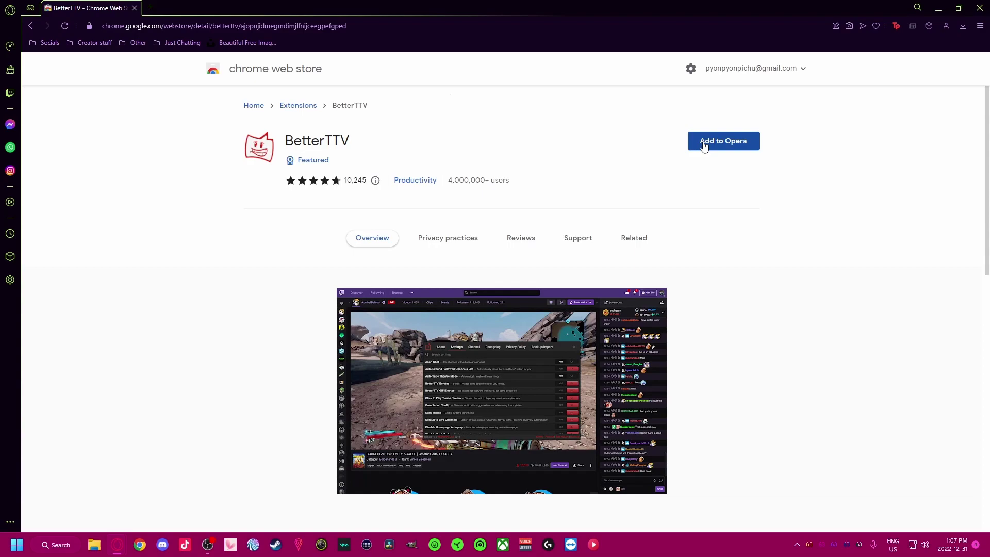
# Add the BetterTTV extension to Opera from its Chrome Web Store page.
pyautogui.click(704, 147)
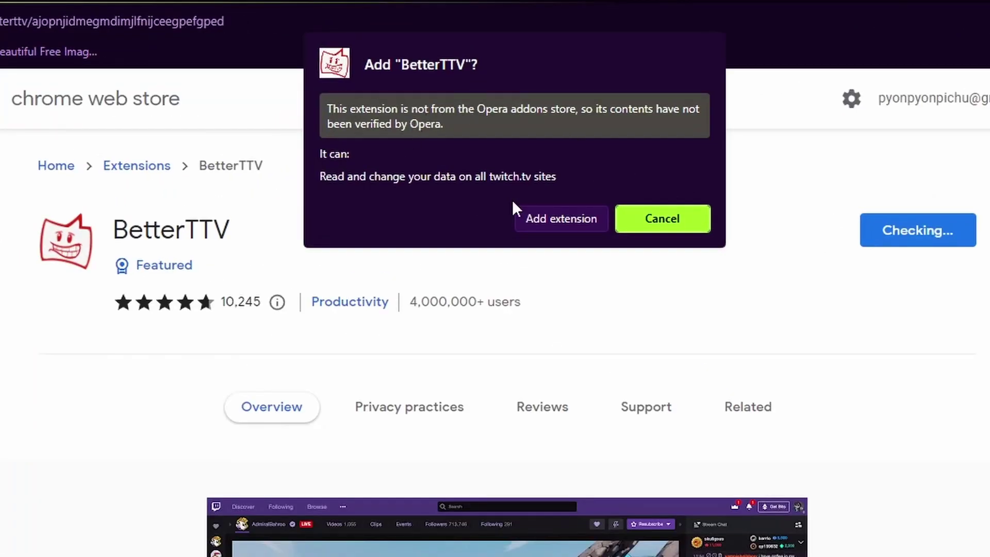
pyautogui.click(547, 219)
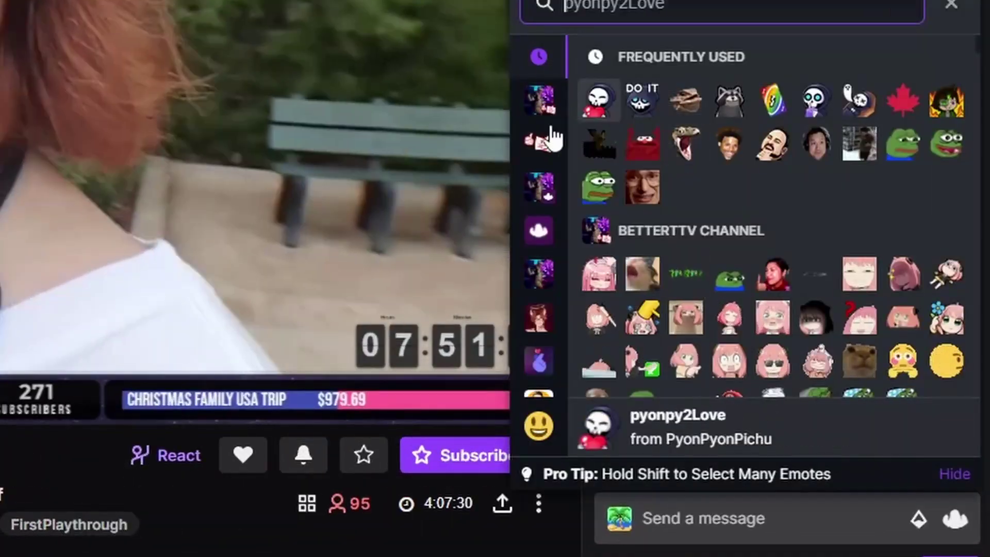
# Browse BetterTTV Global and Channel emotes, then its Directory and Changelog settings.
pyautogui.click(541, 151)
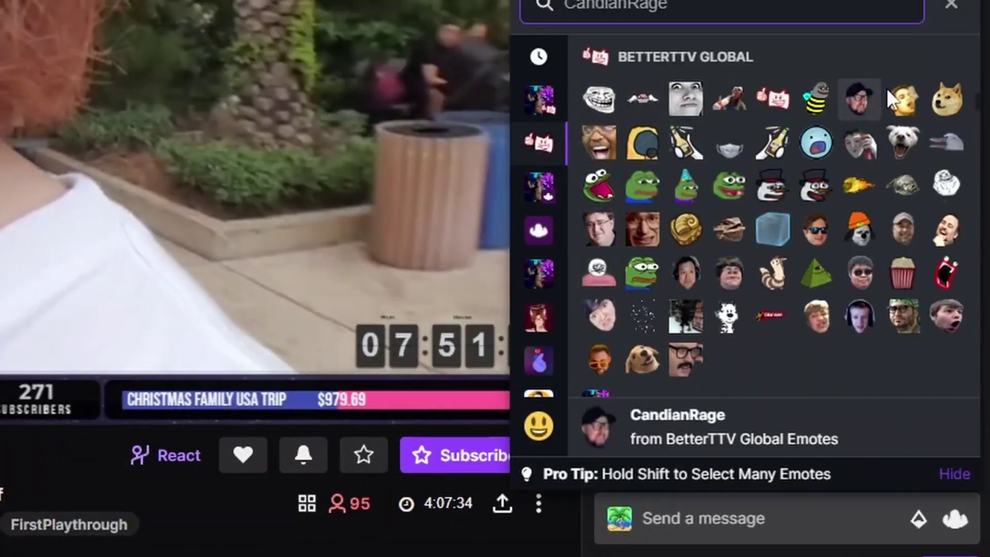
pyautogui.click(538, 99)
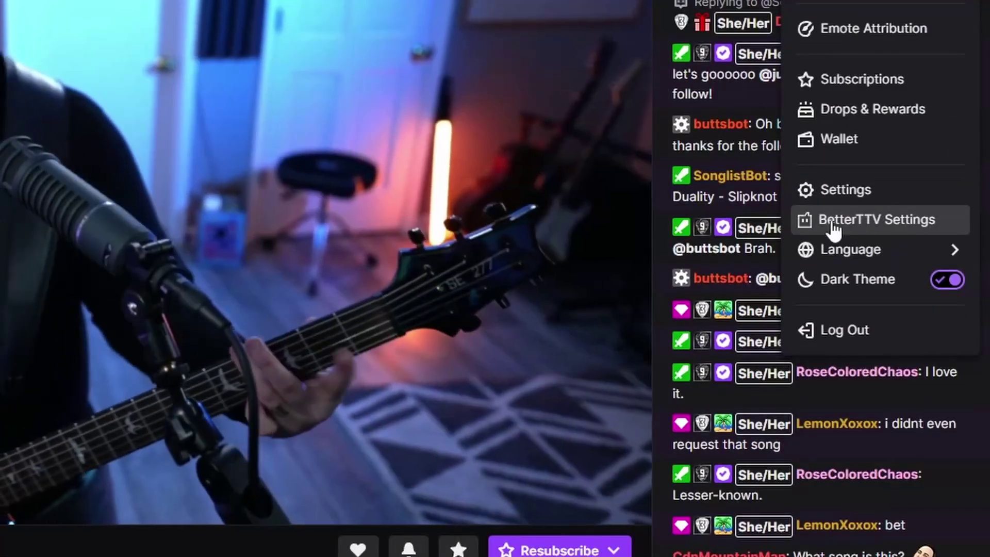
pyautogui.click(913, 357)
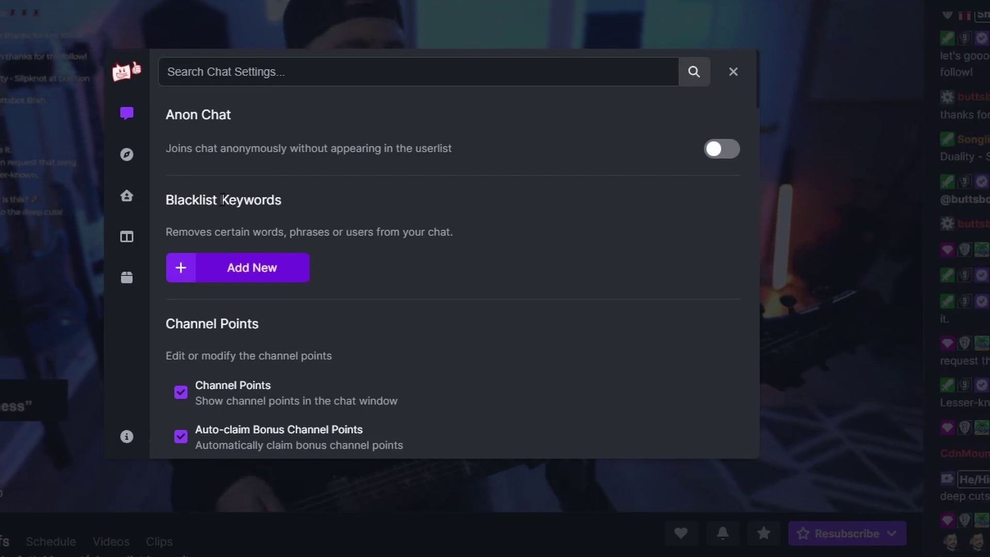
pyautogui.scroll(-2, 201, 283)
pyautogui.click(143, 154)
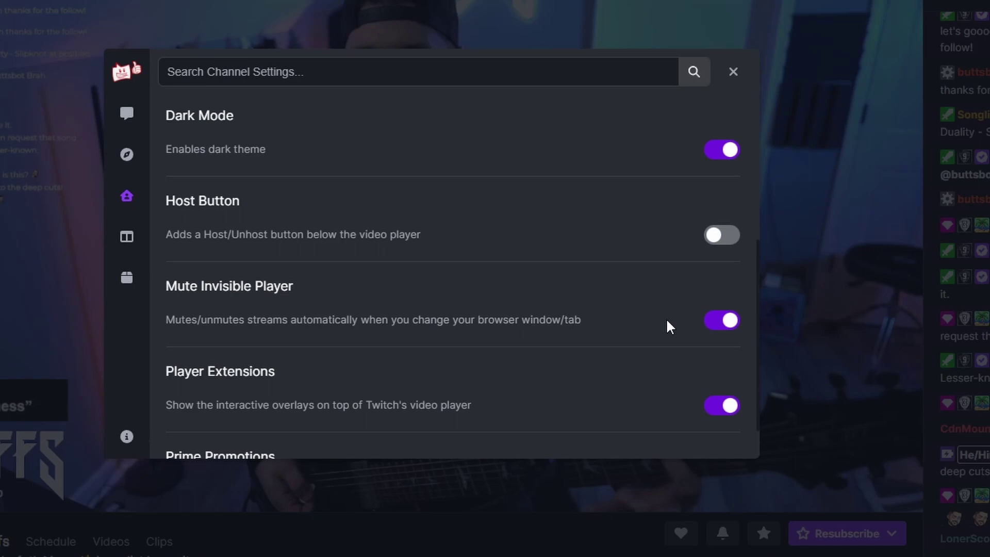
pyautogui.scroll(-1, 242, 384)
pyautogui.click(127, 277)
pyautogui.scroll(-10, 246, 336)
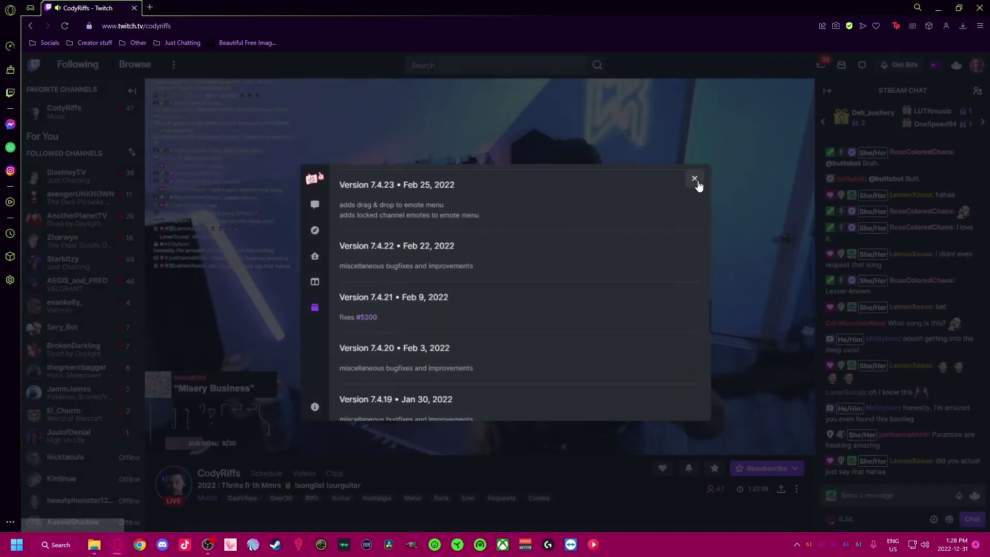
pyautogui.click(695, 180)
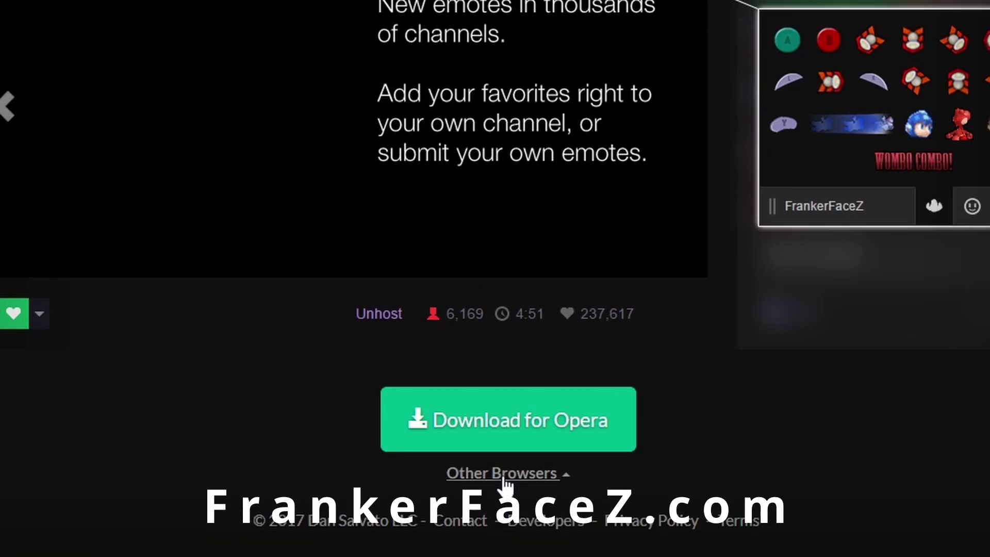
# Follow FrankerFaceZ's Opera instructions to the Chrome Web Store, add the extension, and return.
pyautogui.click(489, 483)
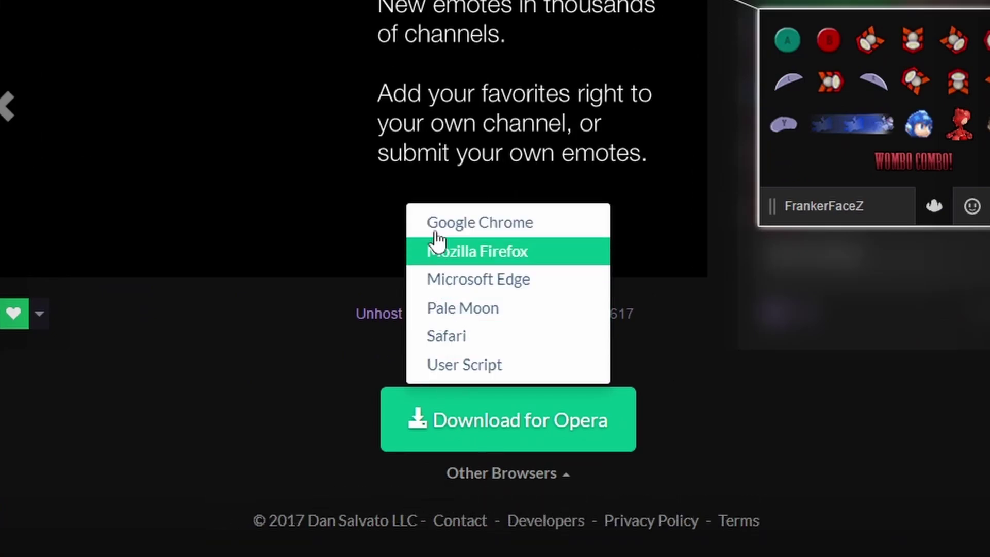
pyautogui.click(339, 338)
pyautogui.click(475, 431)
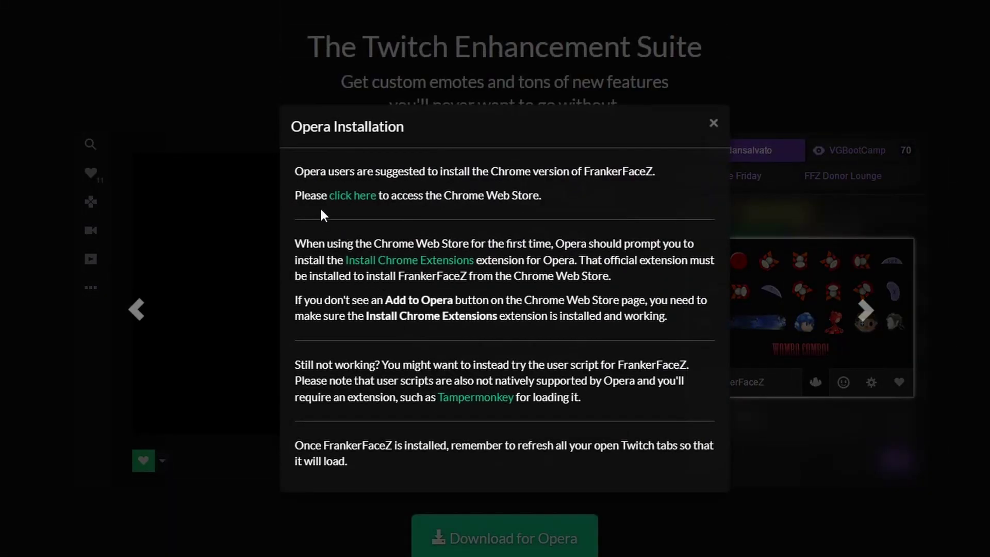
pyautogui.click(342, 197)
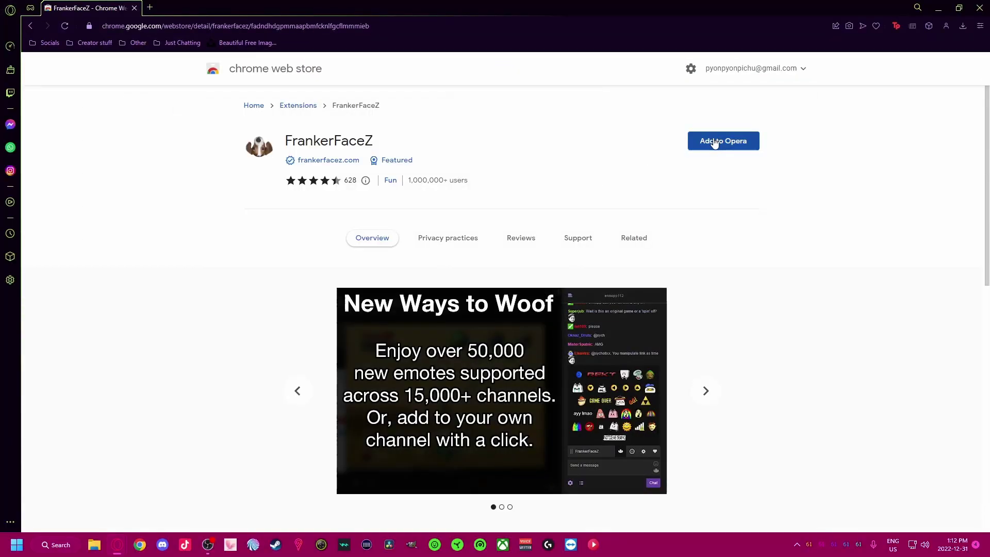
pyautogui.click(715, 142)
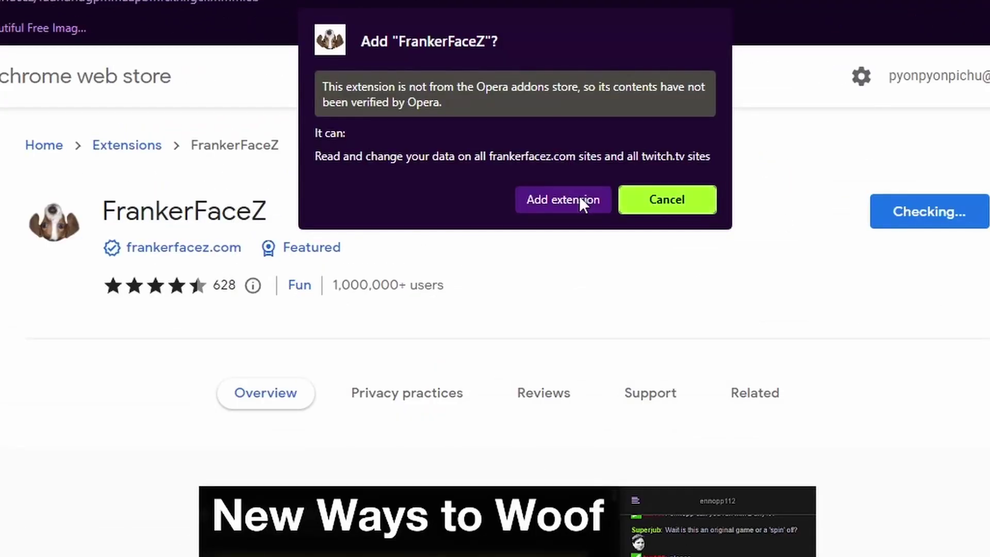
pyautogui.click(580, 199)
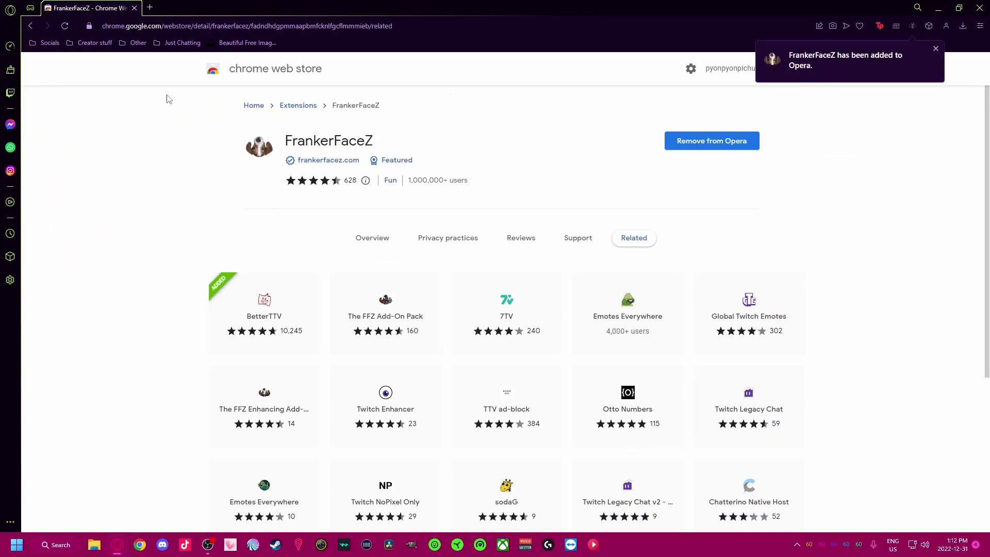
pyautogui.click(32, 27)
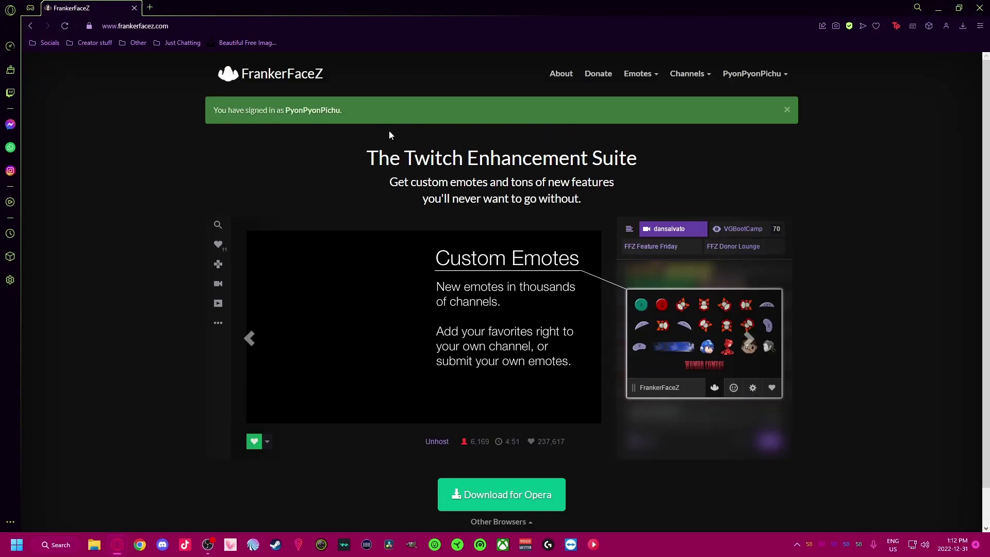
# Open the Pepega emote's details from the FrankerFaceZ Emote Library.
pyautogui.click(647, 75)
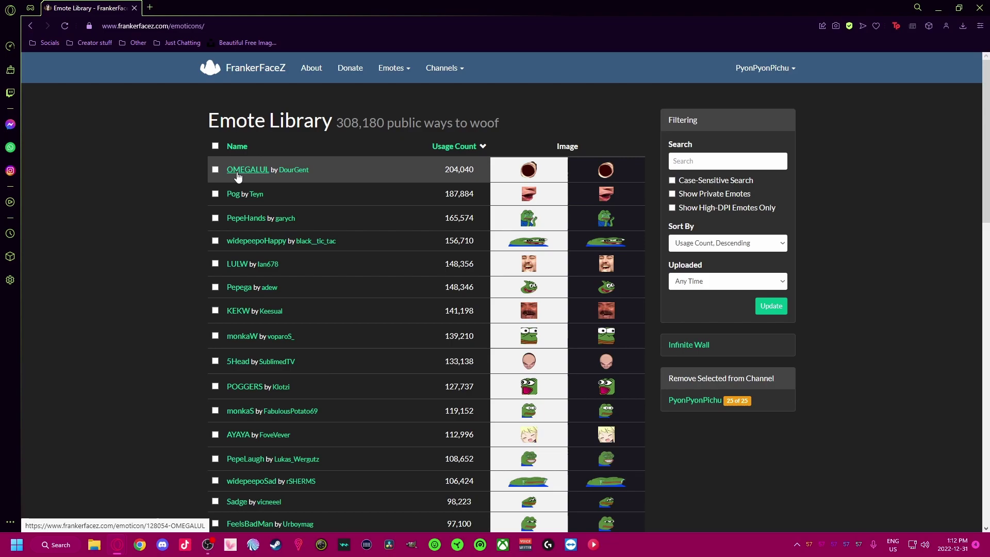
pyautogui.click(239, 287)
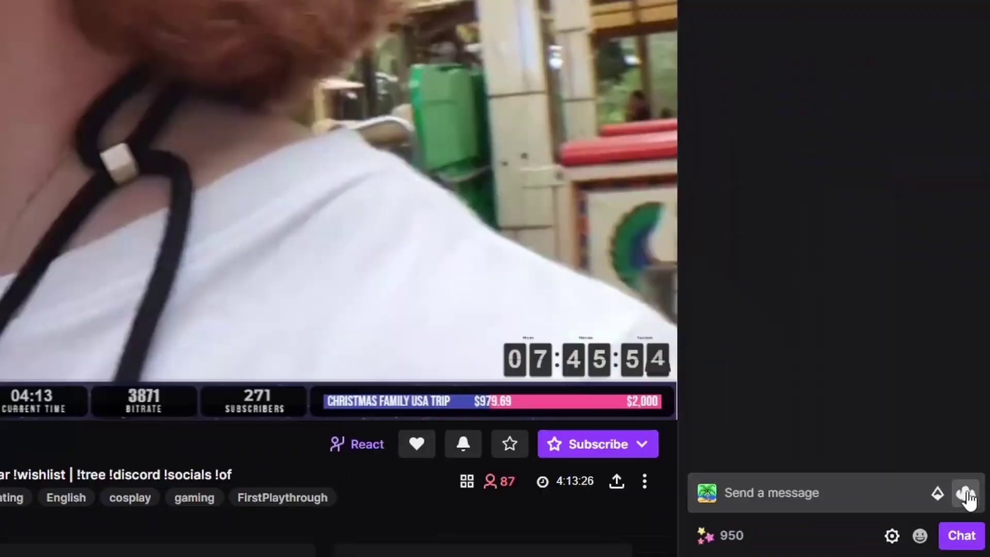
# Show FrankerFaceZ Channel Emotes in the picker and insert HYPERS three times.
pyautogui.click(962, 490)
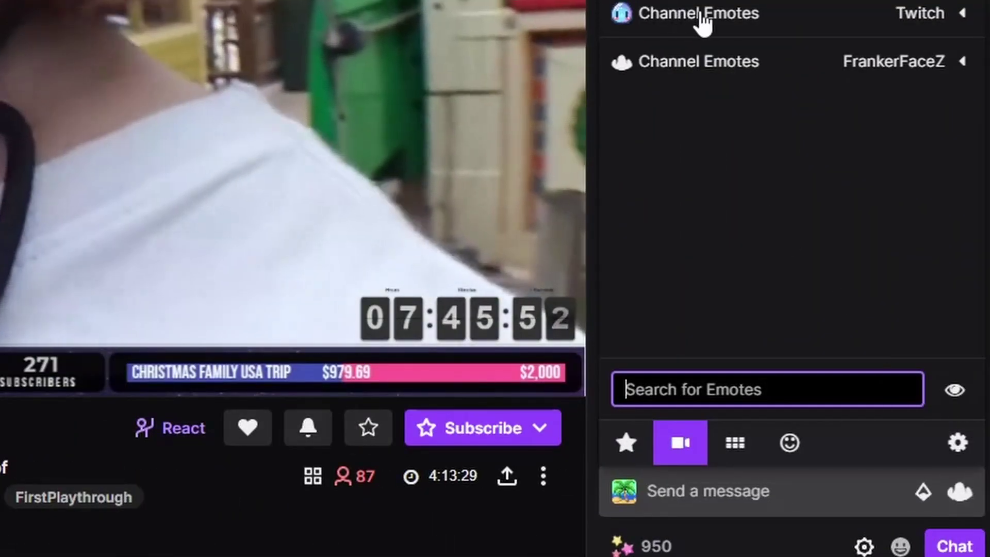
pyautogui.click(848, 21)
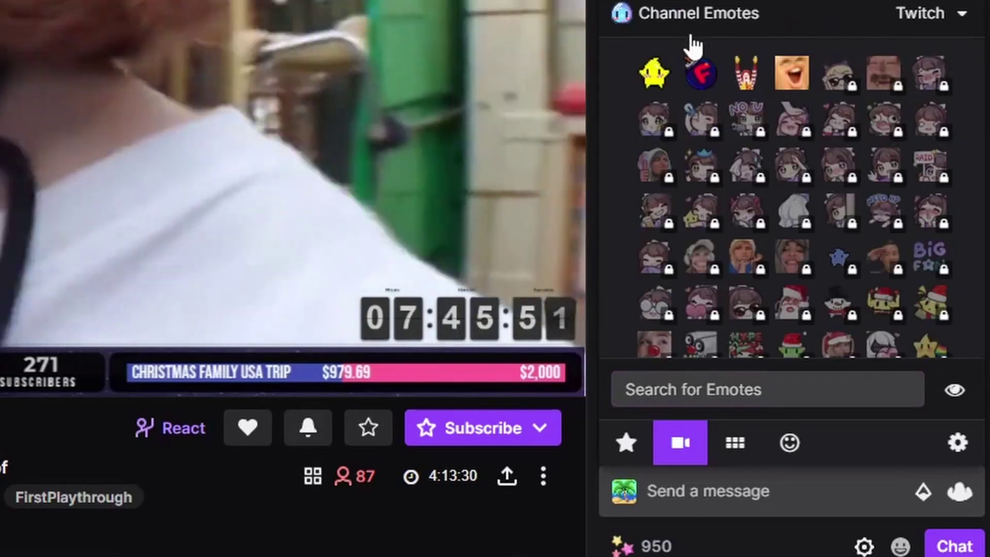
pyautogui.click(663, 30)
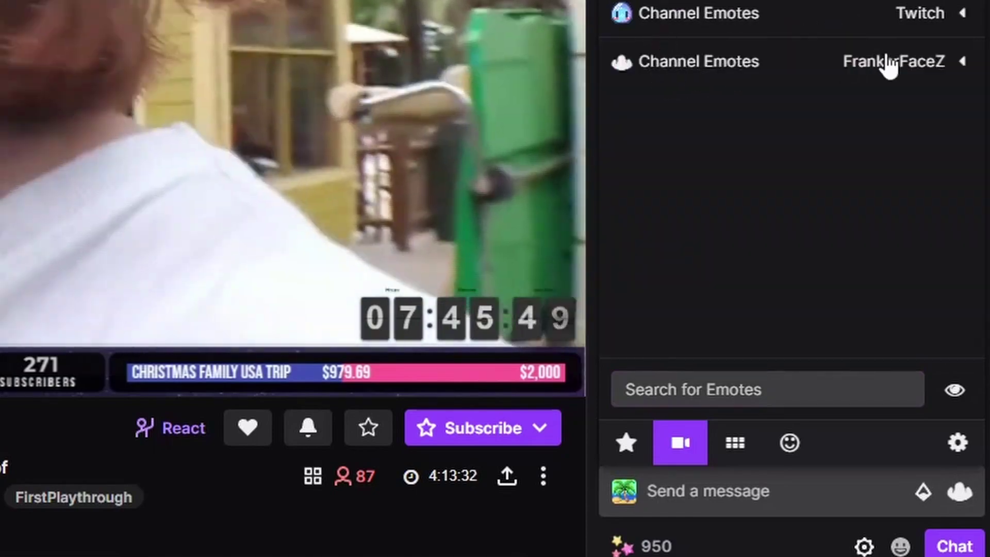
pyautogui.click(925, 72)
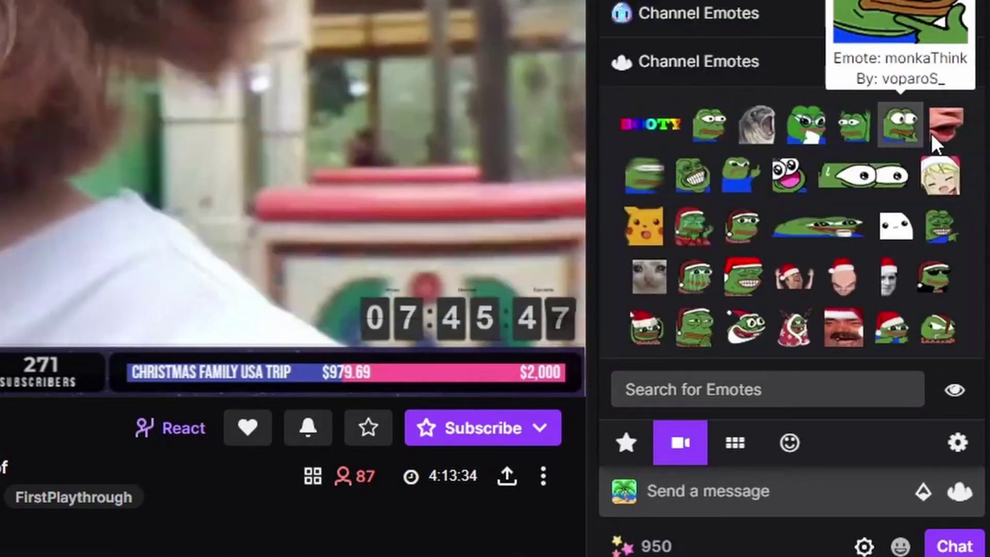
pyautogui.scroll(-2, 652, 240)
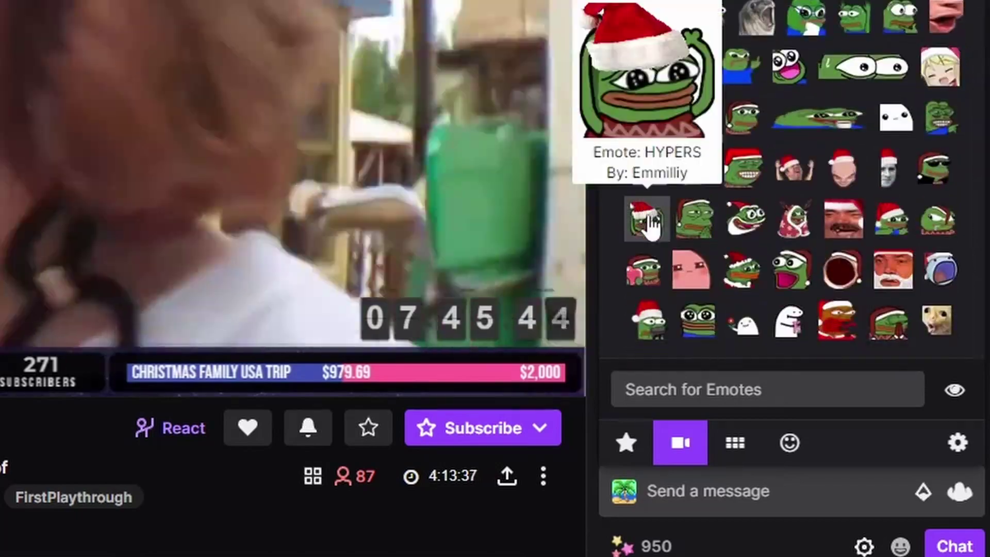
pyautogui.click(650, 222)
pyautogui.click(647, 219)
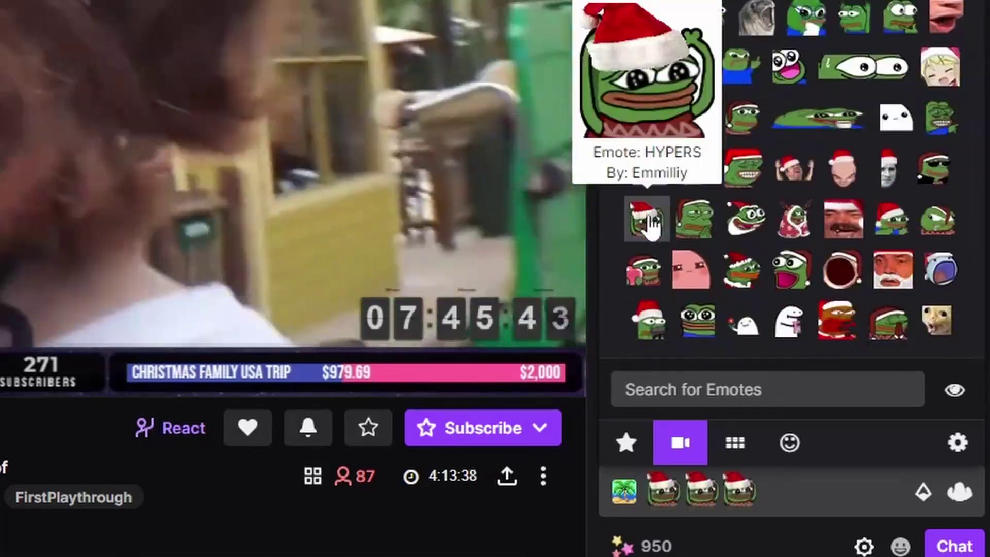
pyautogui.click(647, 219)
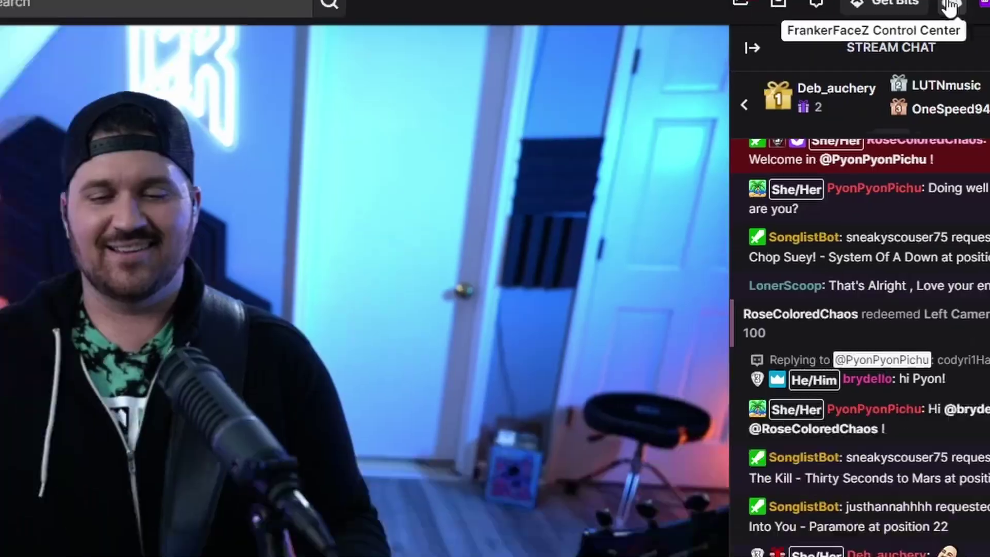
# Open the FrankerFaceZ Control Center and view Changelog, FAQ, Appearance and Layout.
pyautogui.click(955, 66)
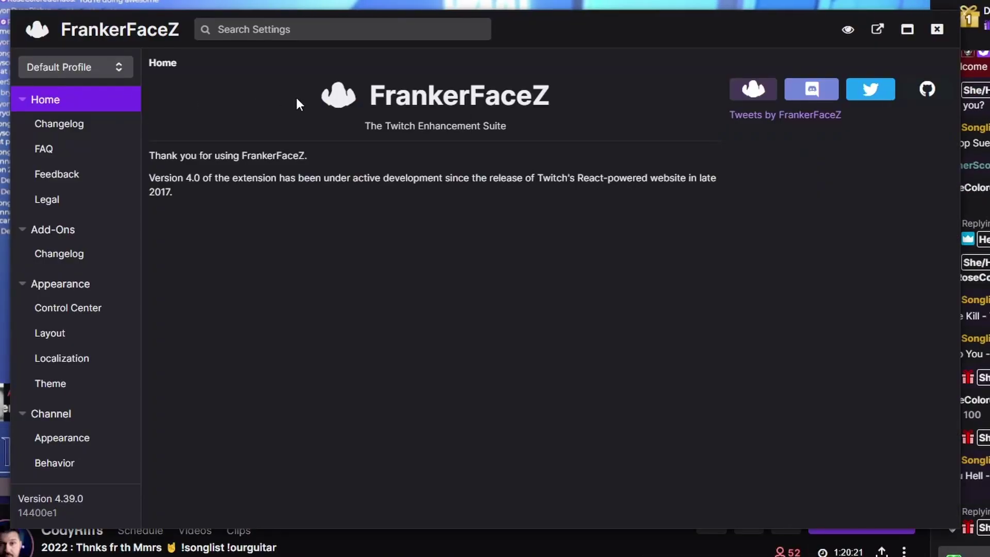
pyautogui.click(61, 125)
pyautogui.click(44, 149)
pyautogui.click(59, 285)
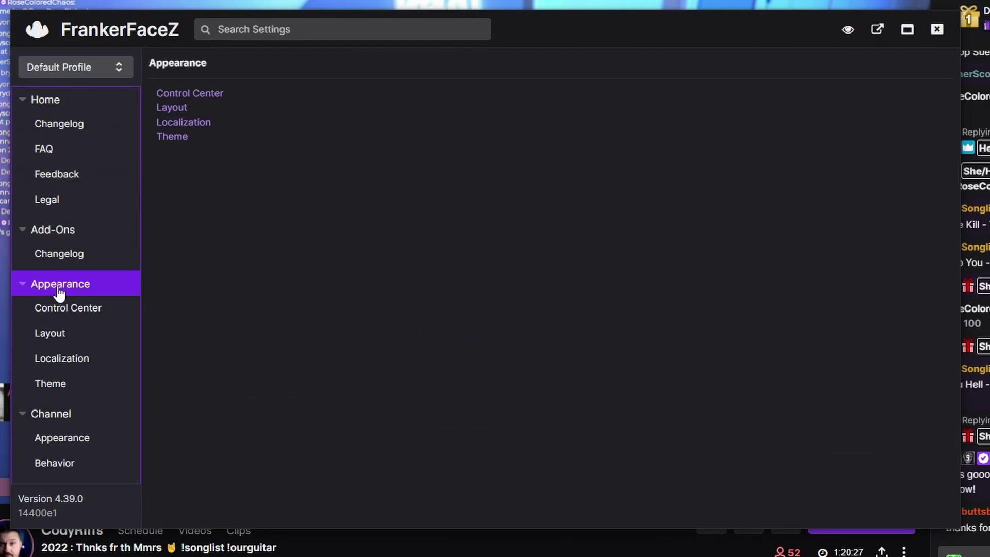
pyautogui.click(73, 336)
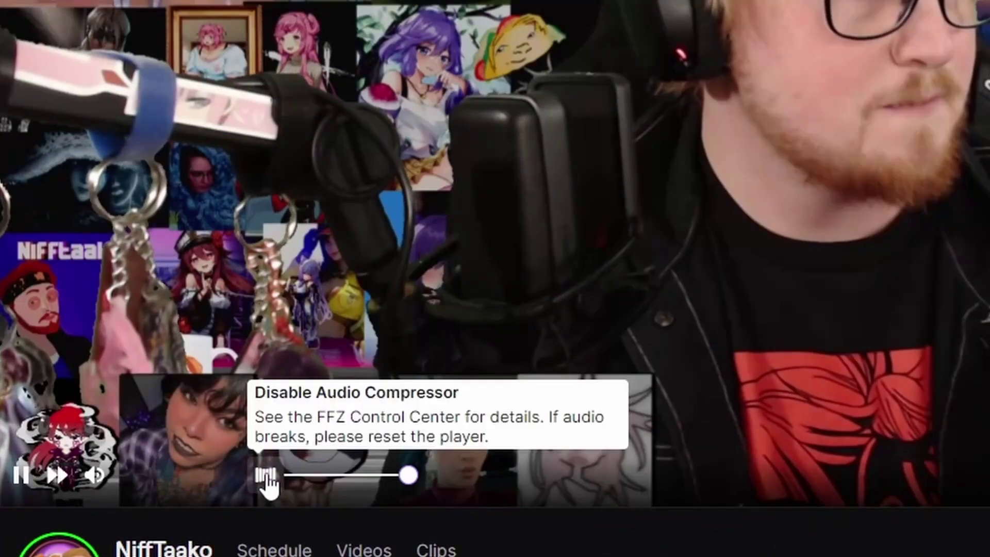
pyautogui.moveTo(402, 482)
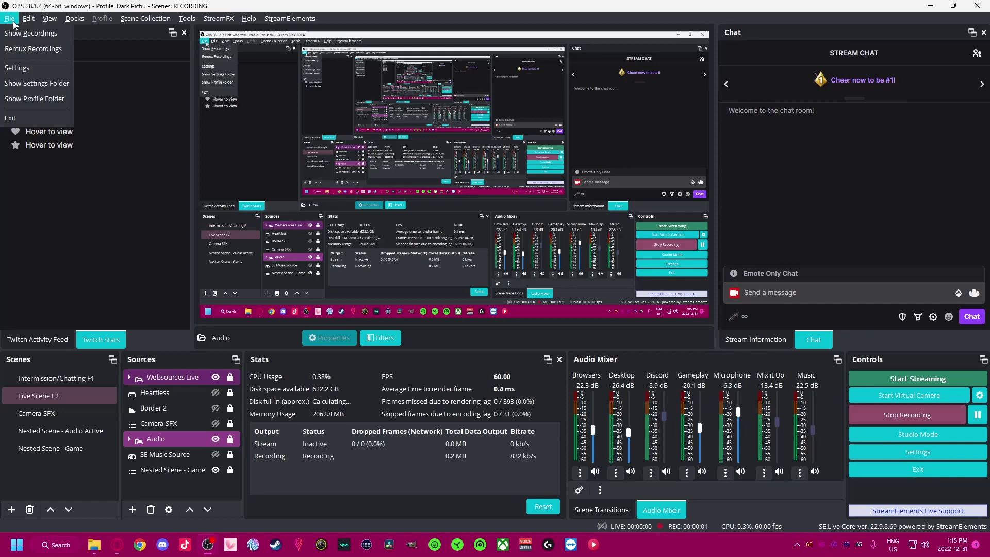
# Set OBS Stream settings' Twitch Chat Add-Ons to 'BetterTTV and FrankerFaceZ' and save.
pyautogui.click(18, 74)
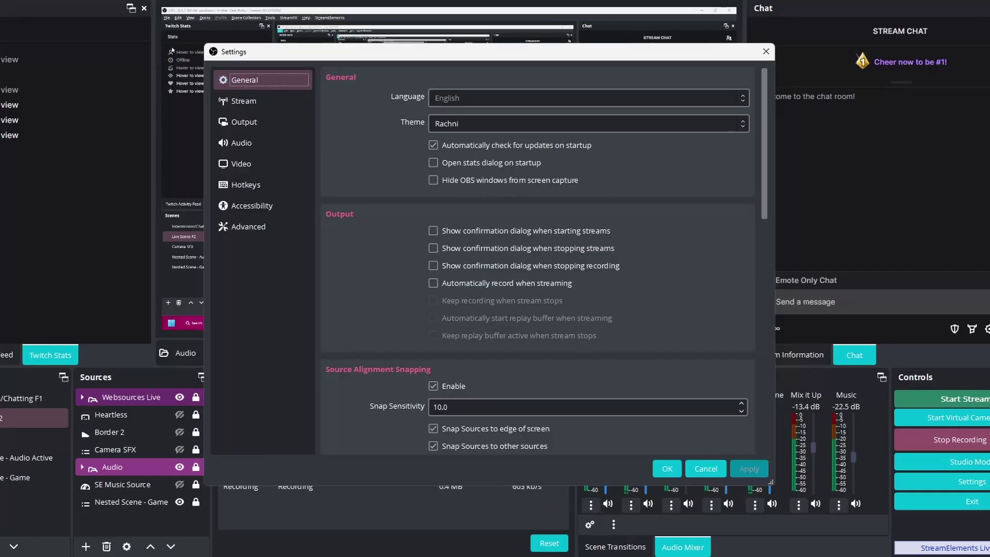
pyautogui.click(146, 69)
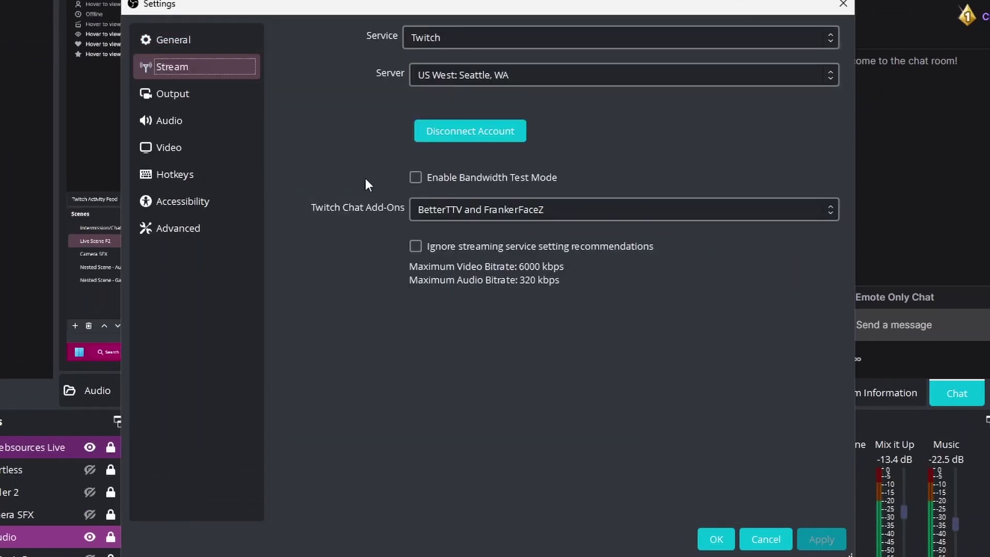
pyautogui.click(480, 215)
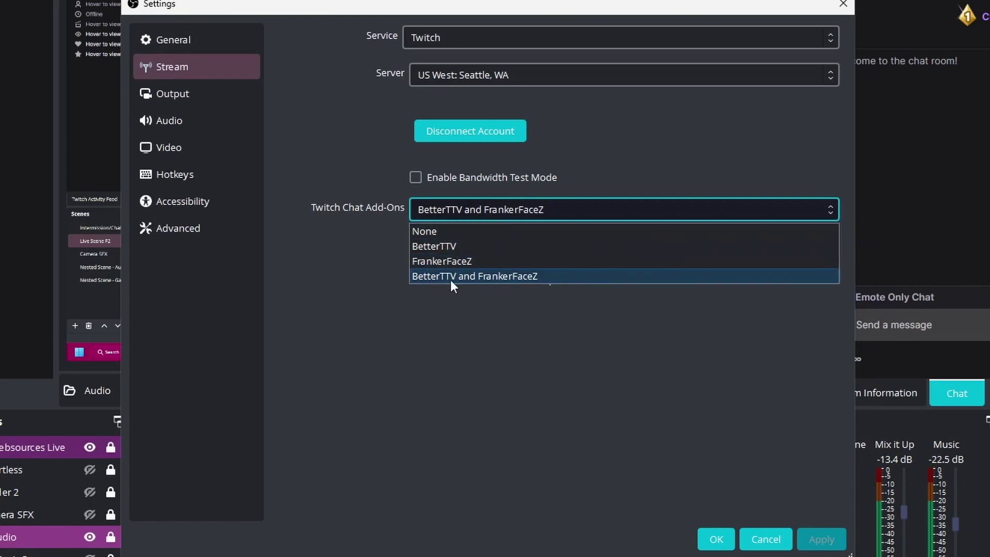
pyautogui.click(524, 276)
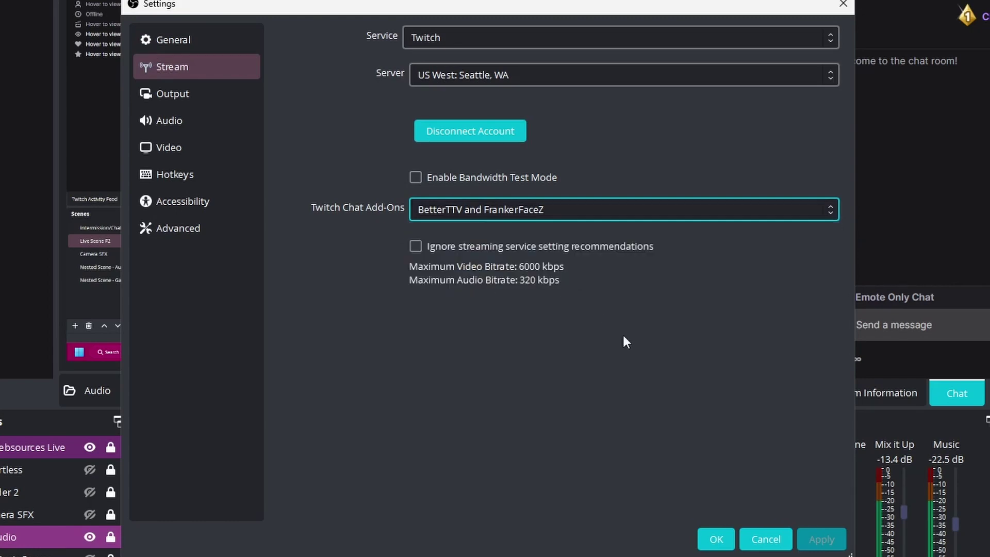
pyautogui.click(727, 544)
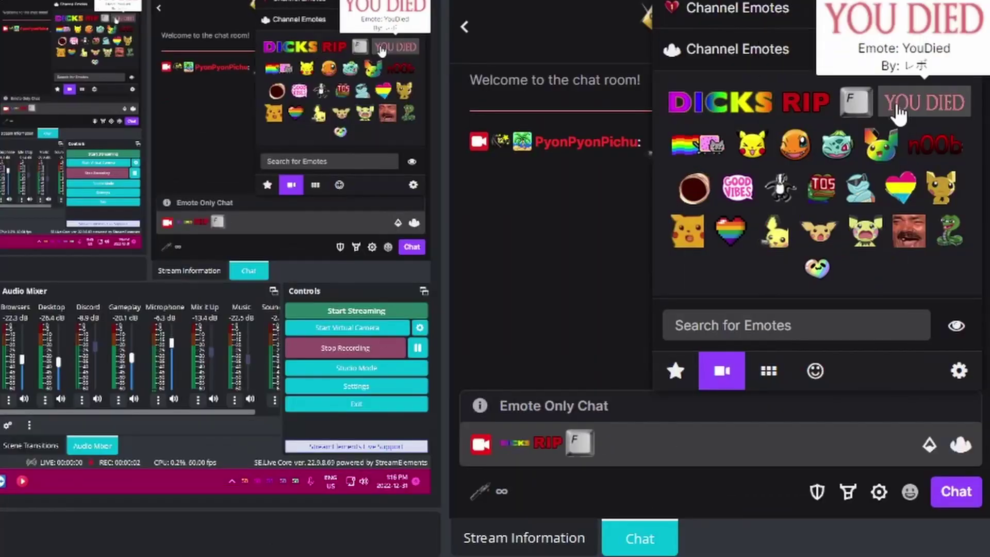
# Send a chat message of YOU DIED, Pikachu, Bulbasaur, Charmander, yellow face and PETTHEMODS emotes.
pyautogui.click(897, 110)
pyautogui.click(880, 144)
pyautogui.click(837, 144)
pyautogui.click(795, 145)
pyautogui.click(910, 491)
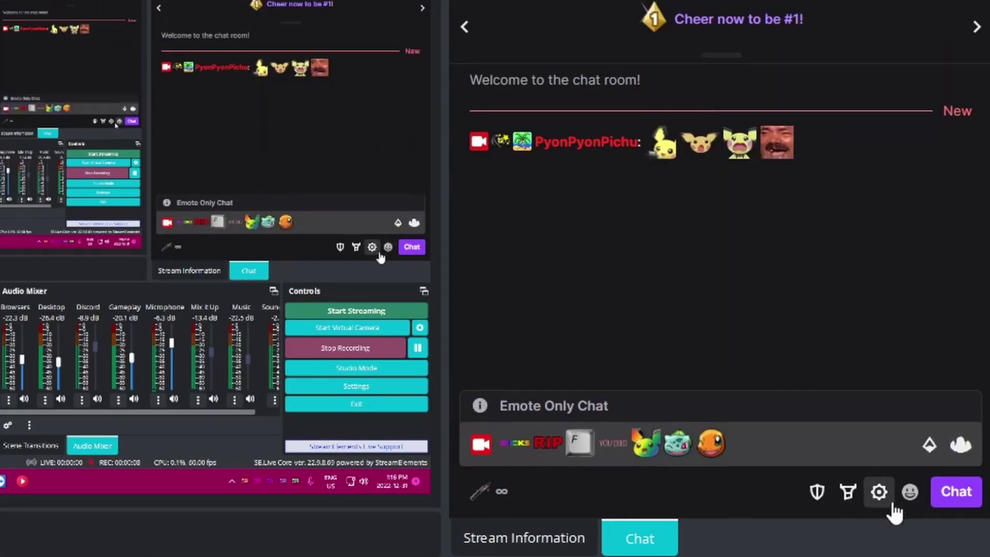
pyautogui.click(909, 491)
pyautogui.scroll(-5, 804, 206)
pyautogui.click(656, 87)
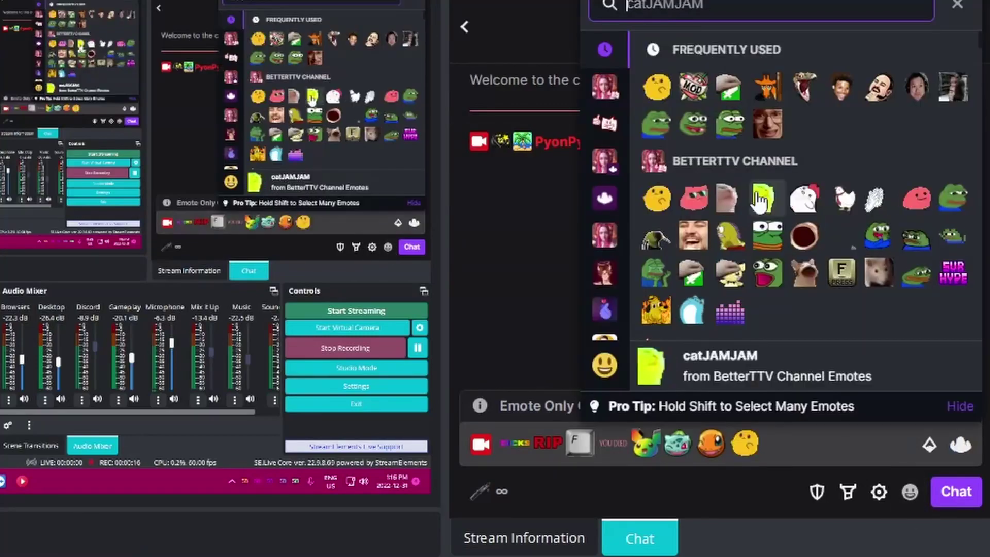
pyautogui.click(728, 86)
pyautogui.click(910, 491)
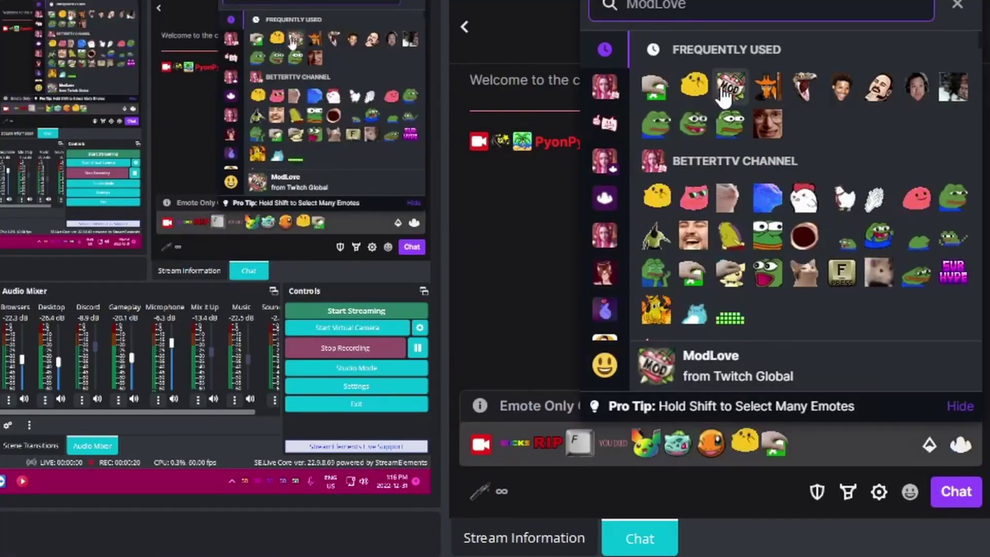
pyautogui.click(724, 211)
pyautogui.click(956, 491)
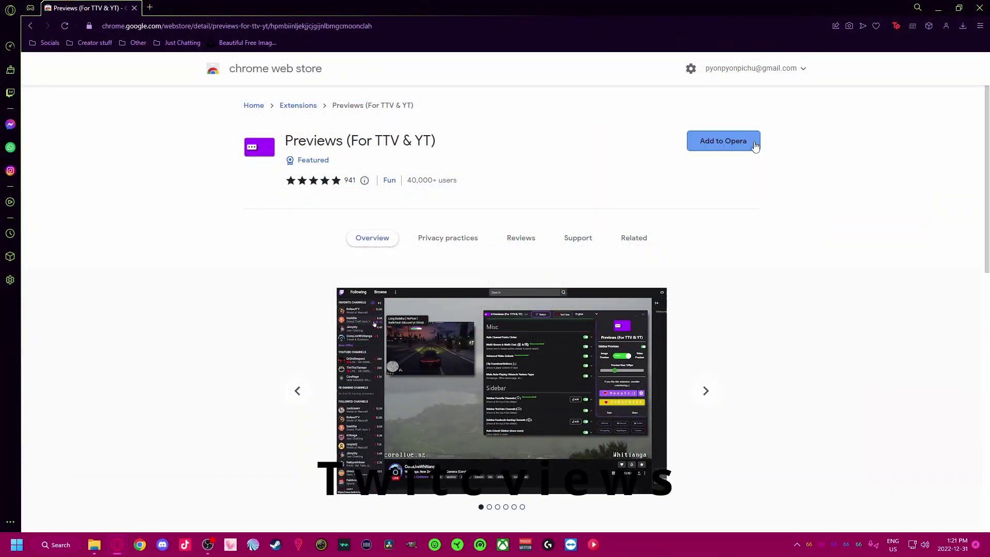
# Add the Previews (For TTV & YT) extension to Opera and confirm.
pyautogui.click(723, 141)
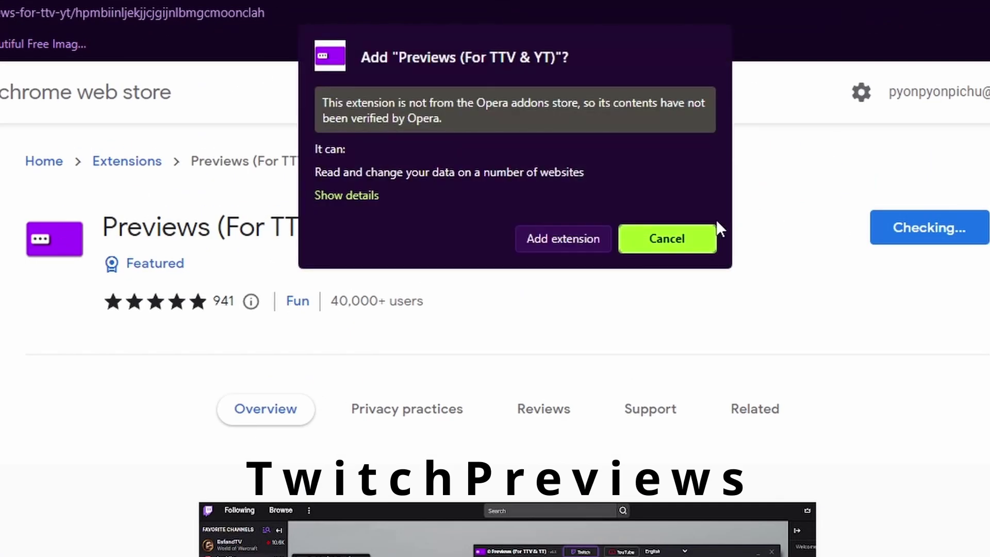
pyautogui.click(544, 239)
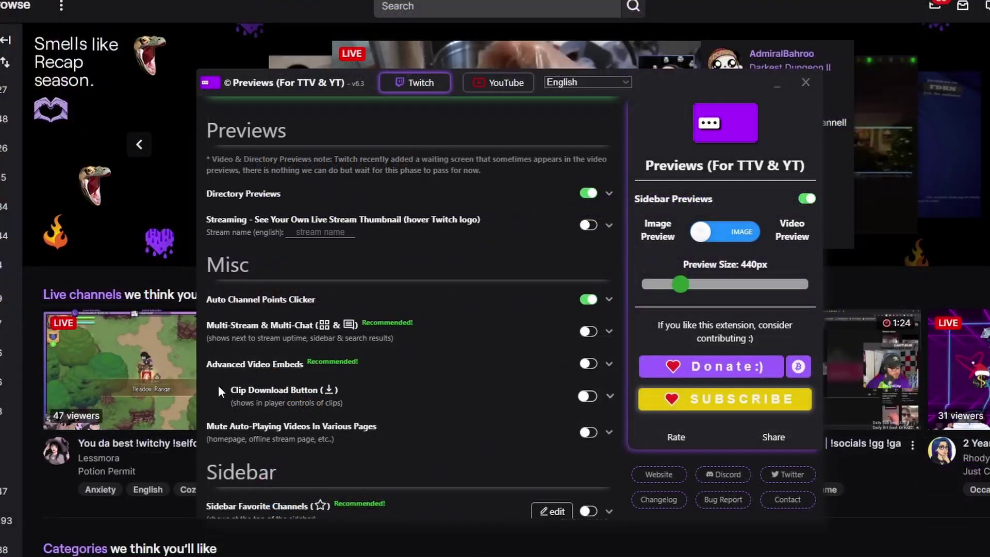
# Turn on Sidebar Favorite Channels in the Twitch Previews settings.
pyautogui.scroll(-3, 274, 380)
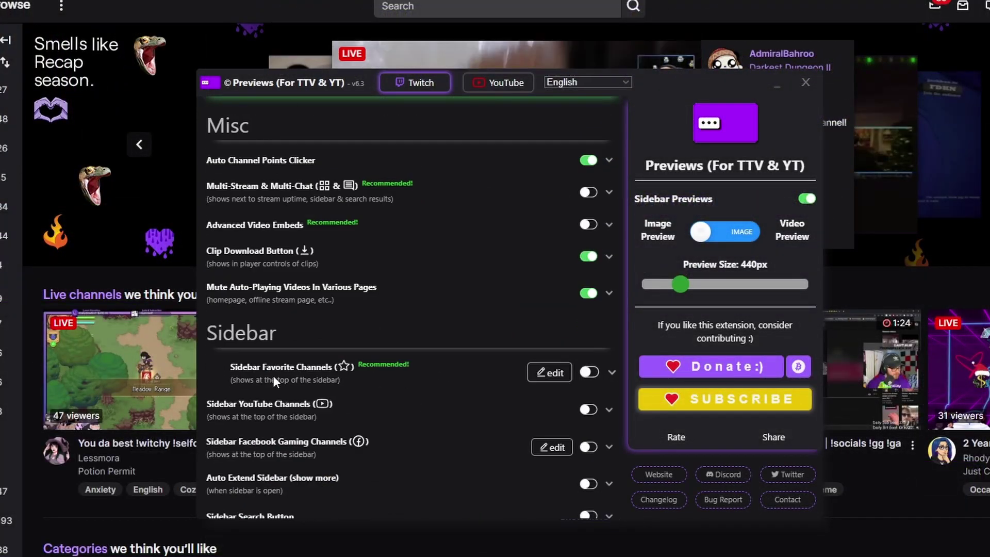
pyautogui.click(588, 371)
pyautogui.scroll(-3, 234, 410)
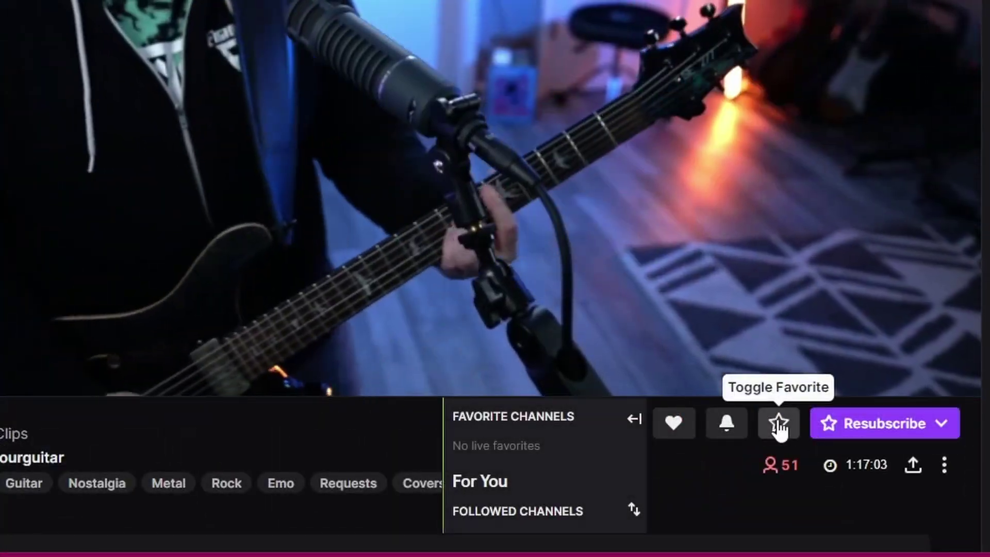
# Favorite the current channel and turn on FlashBang Defender, adjusting the darkened video's brightness.
pyautogui.click(779, 422)
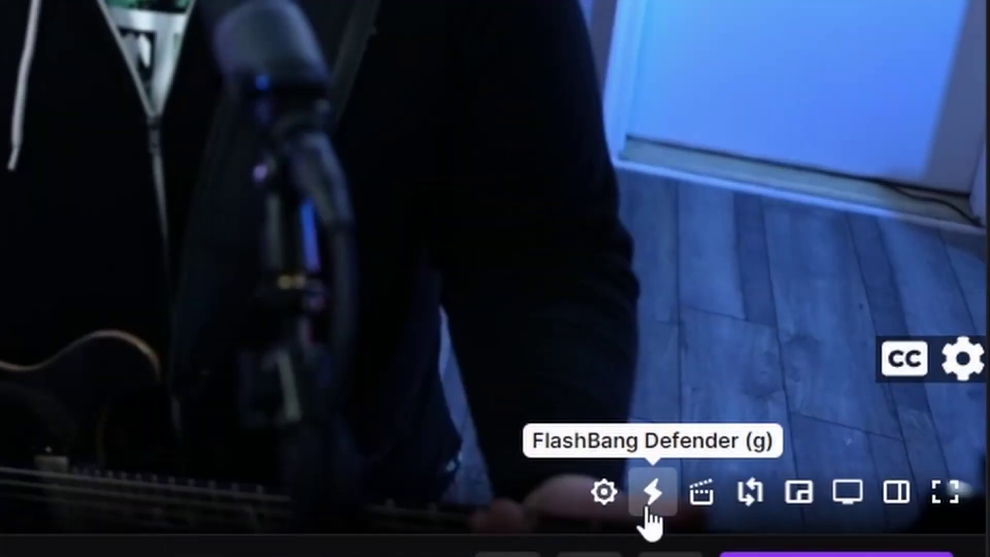
pyautogui.click(651, 493)
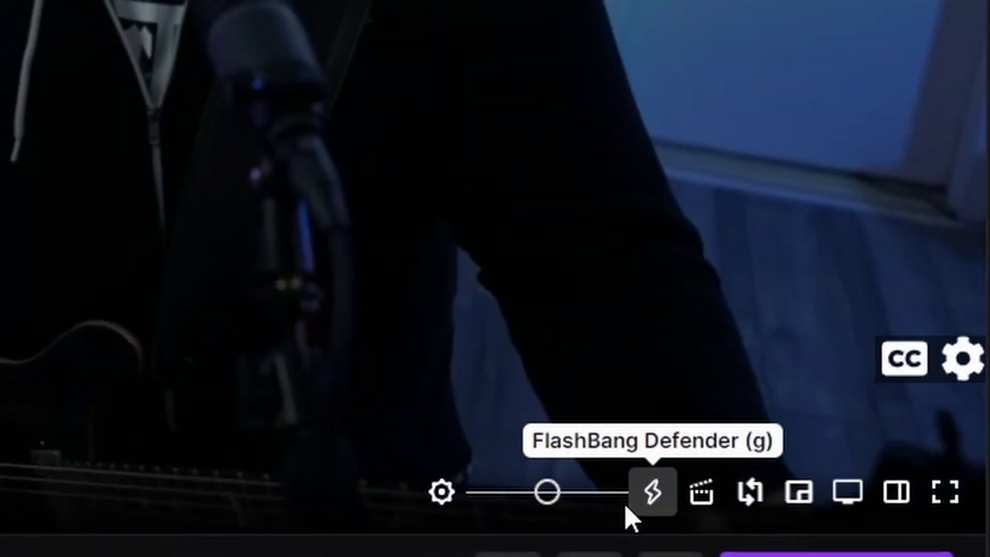
pyautogui.moveTo(480, 496); pyautogui.dragTo(536, 516)
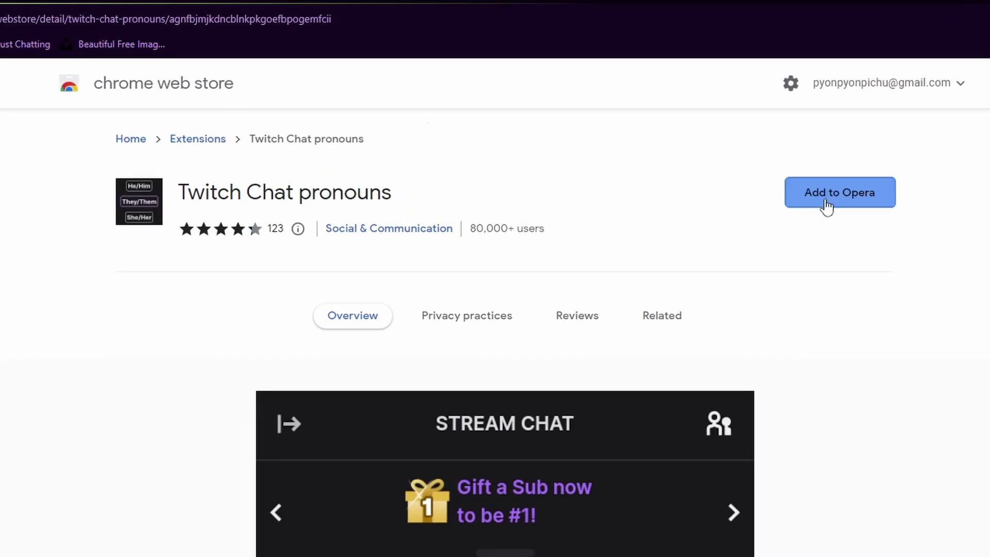
# Install the Twitch Chat pronouns extension in Opera and switch to the Twitch Chat Pronouns site.
pyautogui.click(825, 201)
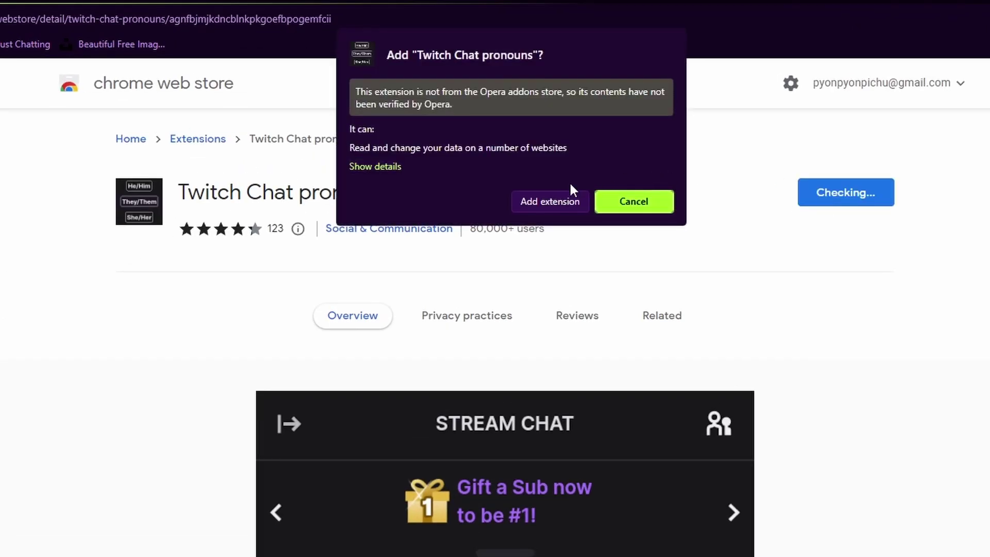
pyautogui.click(545, 201)
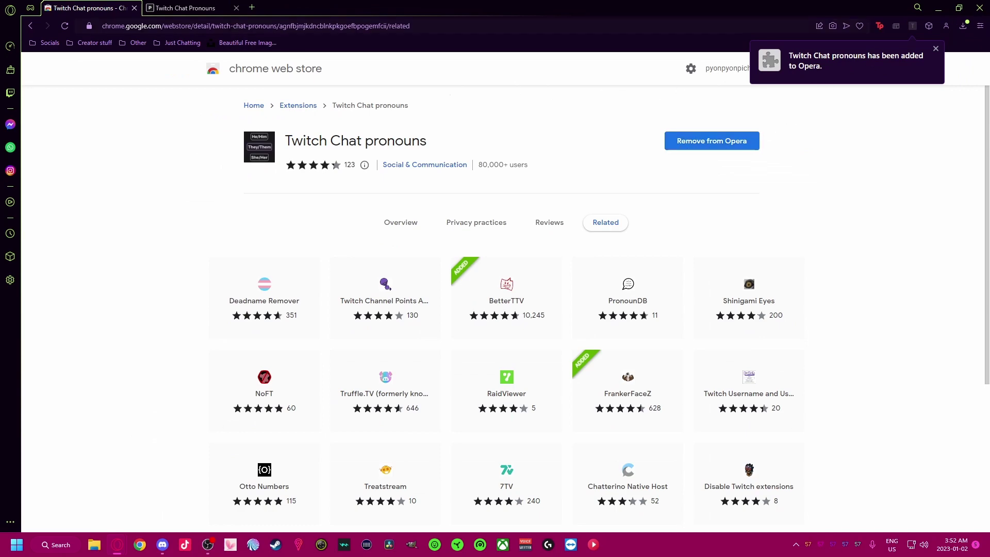
pyautogui.click(213, 12)
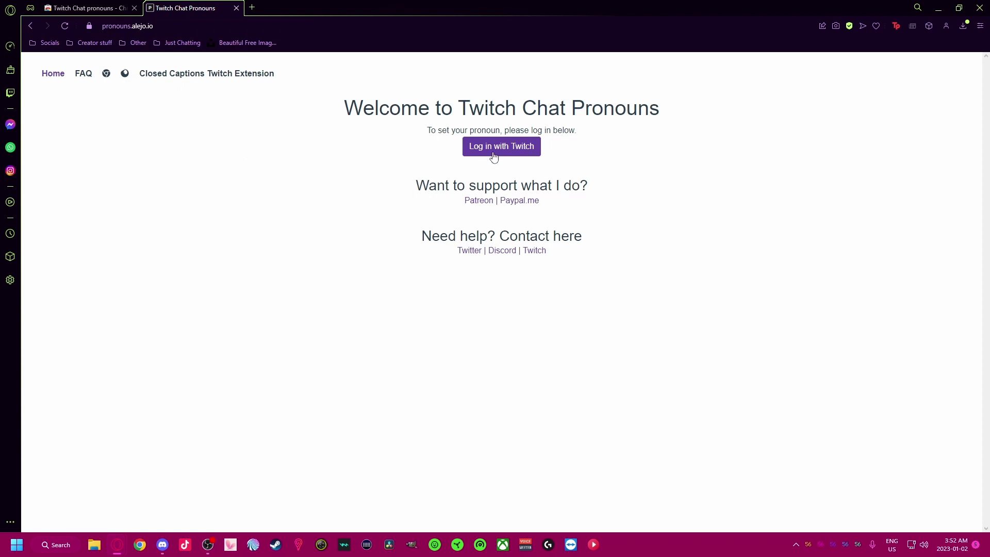
# Sign in to pronouns.alejo.io with Twitch and choose She/Her as the pronoun.
pyautogui.click(501, 149)
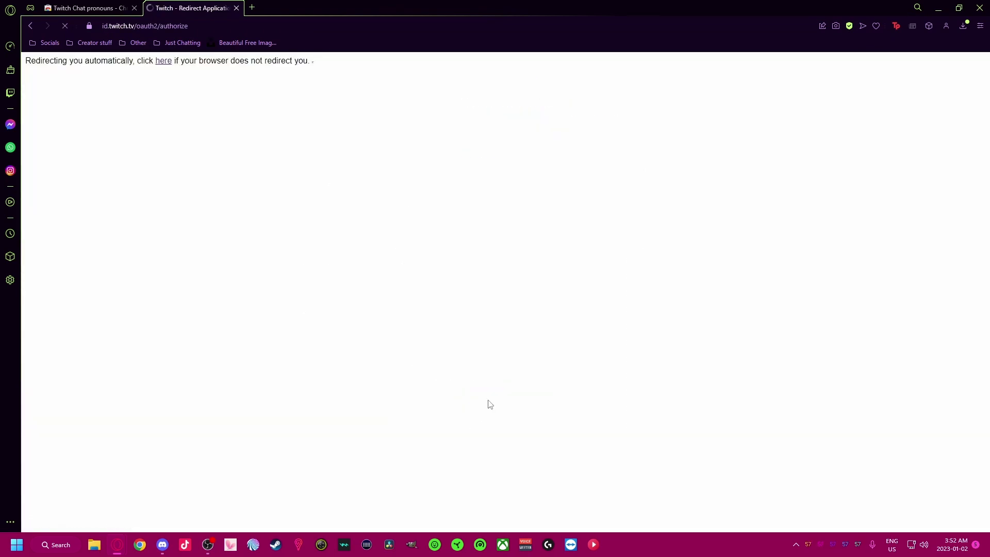
pyautogui.click(482, 154)
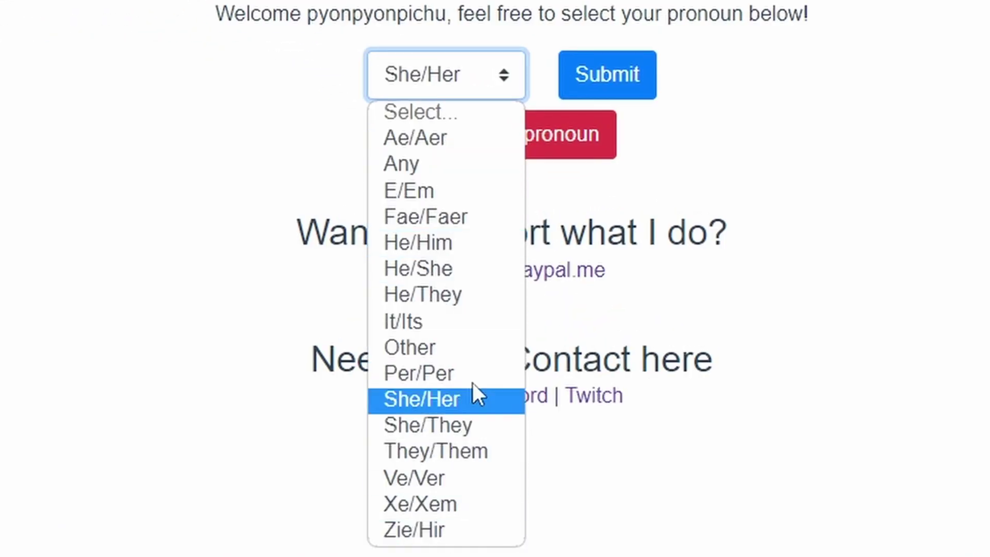
pyautogui.click(639, 90)
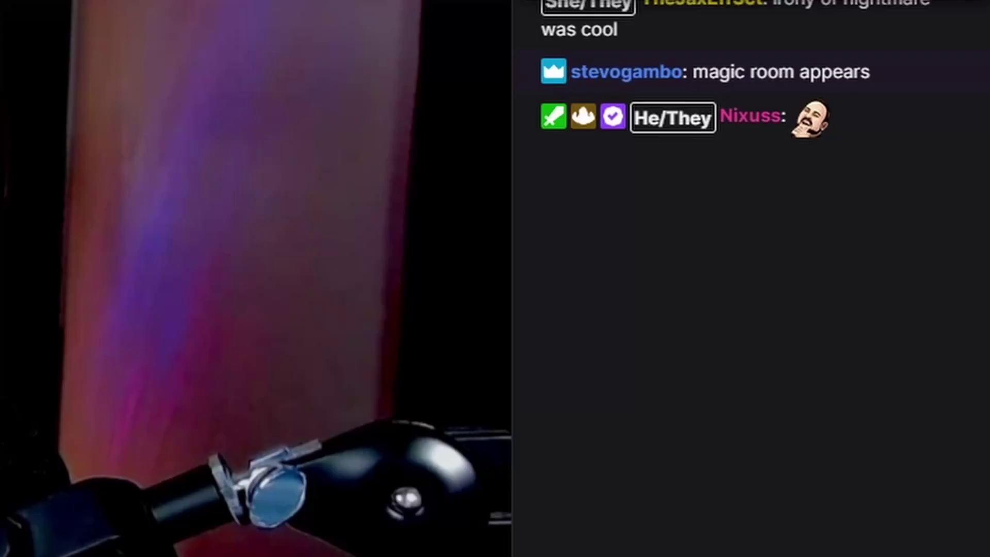